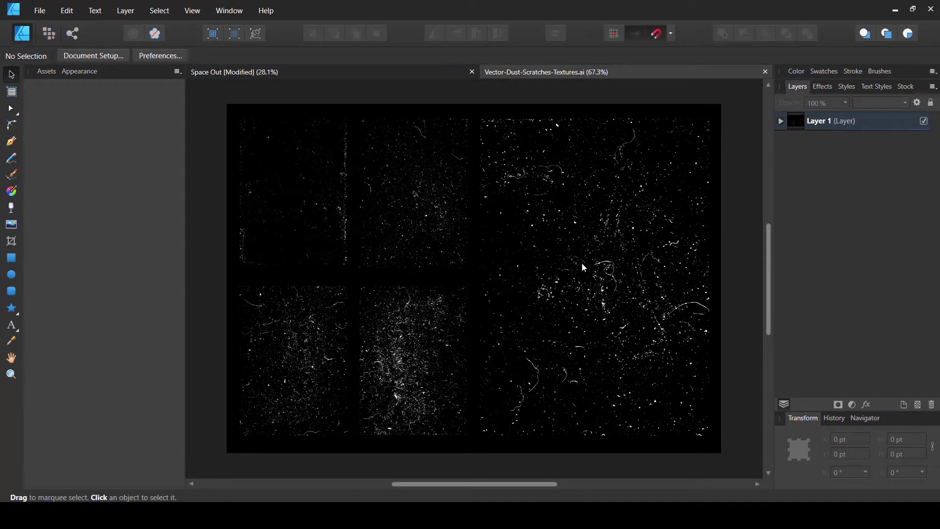
Move the lower-left scratch texture curves out of Layer 1 and paste a copy into the Space Out document
key("ctrl+a")
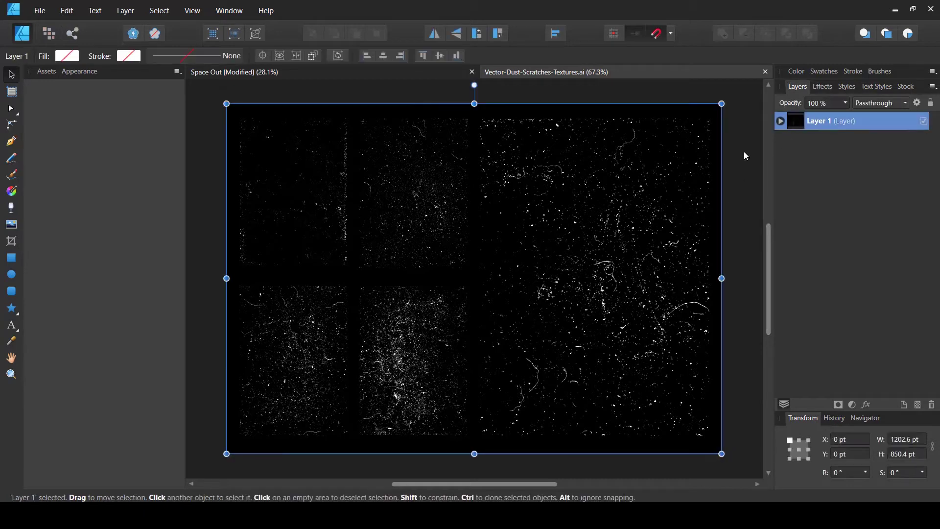
left_click(781, 121)
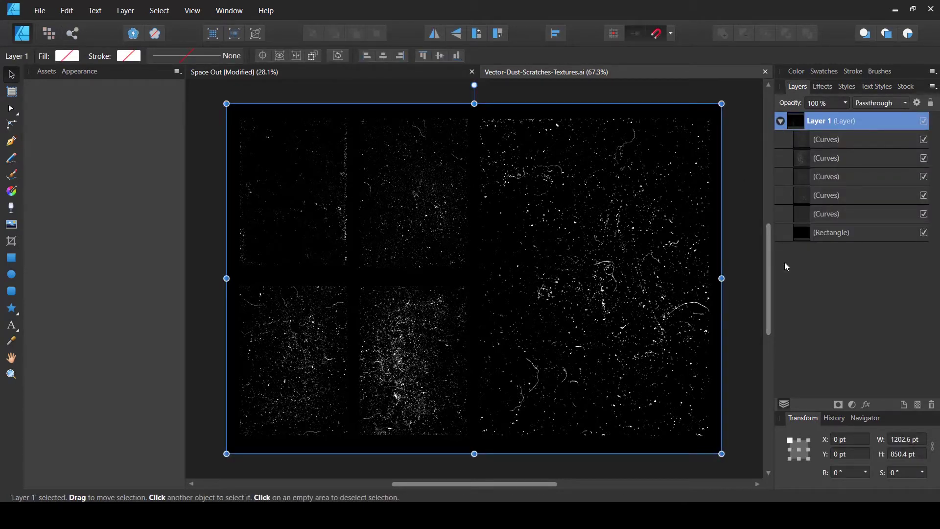
left_click(825, 154)
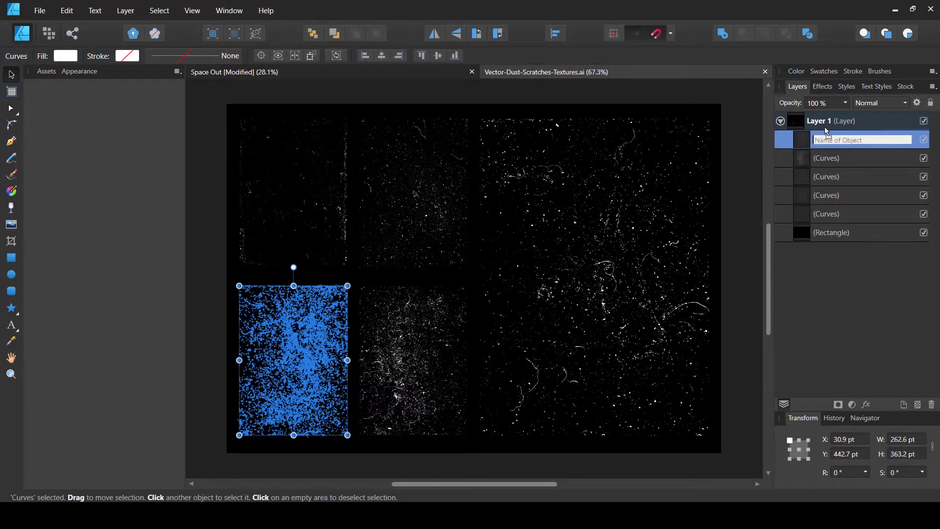
left_click_drag(822, 121, 813, 117)
left_click(780, 139)
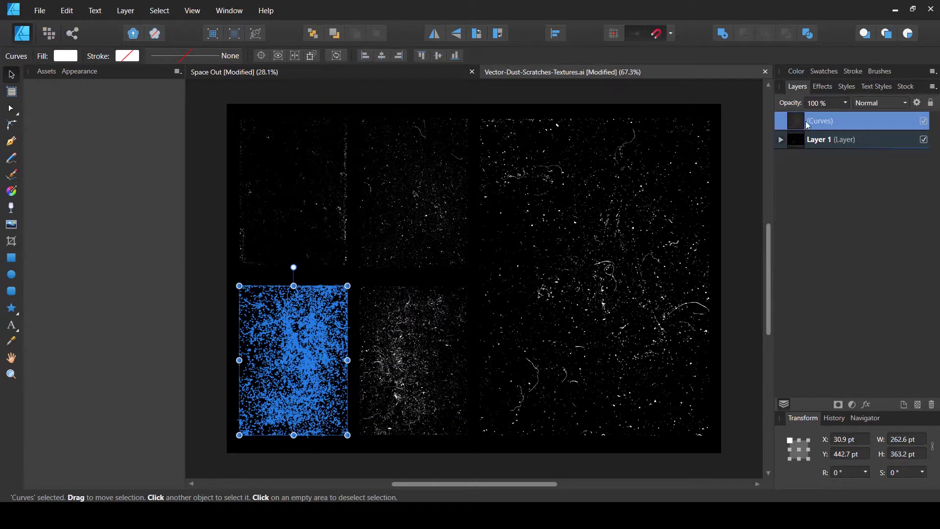
left_click(358, 73)
key("ctrl+v")
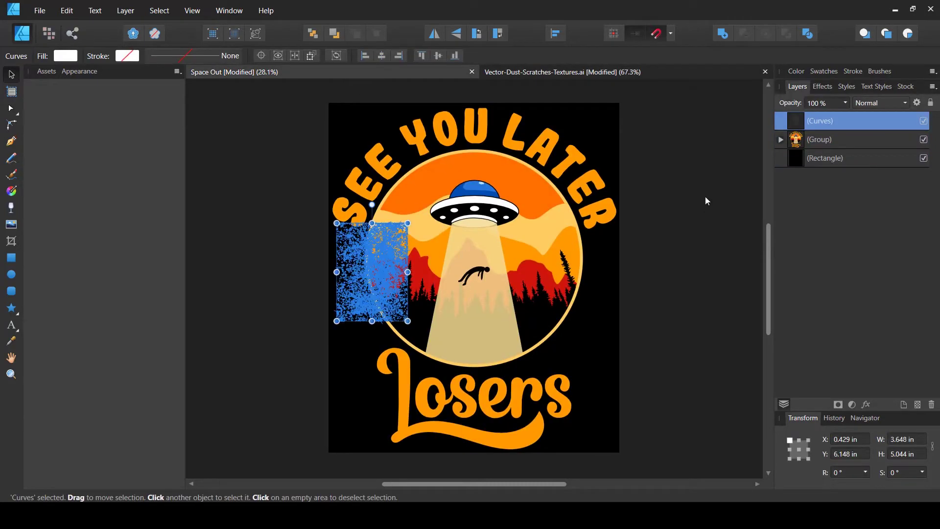
Stretch the pasted scratch texture to about 15.2 × 18.4 in to cover the whole artwork
left_click_drag(408, 272, 625, 272)
left_click_drag(337, 272, 328, 272)
left_click_drag(476, 82, 478, 96)
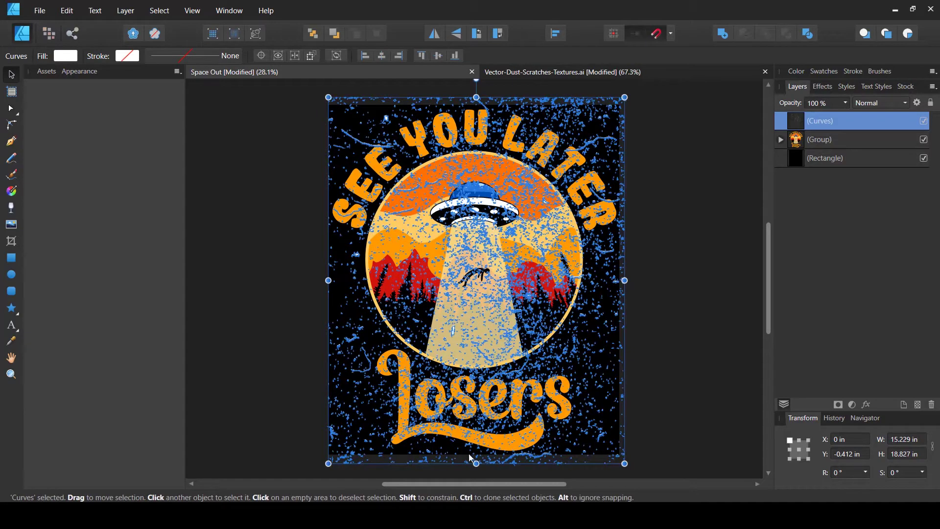
left_click_drag(476, 455, 478, 445)
left_click(710, 246)
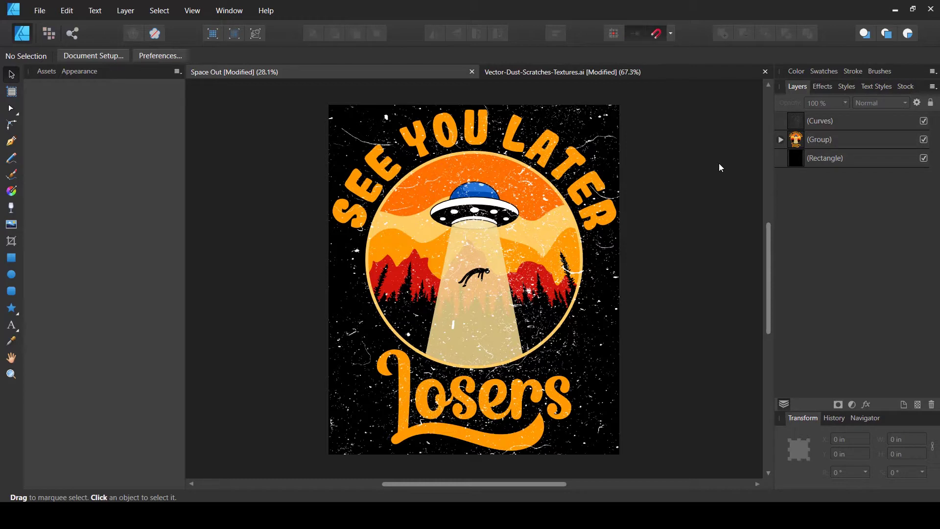
left_click(807, 144)
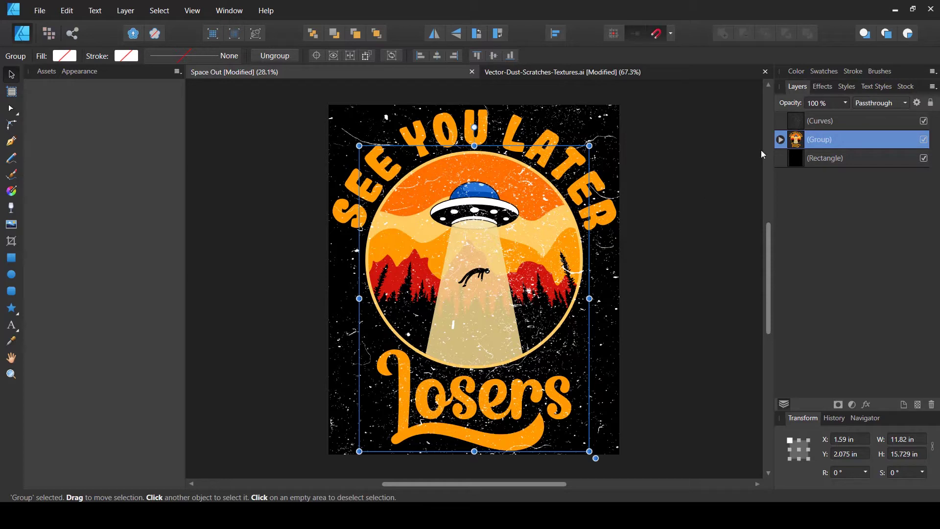
left_click(733, 216)
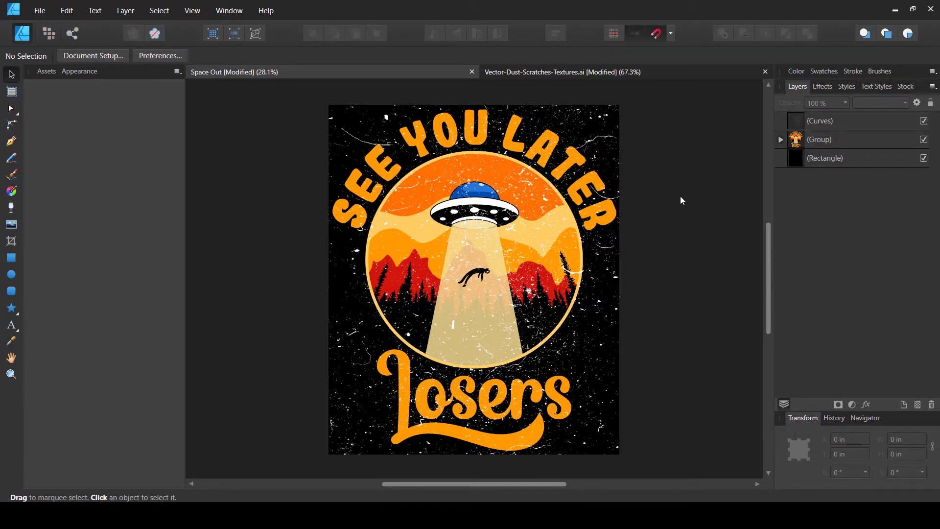
key("ctrl+a")
key("ctrl+d")
key("ctrl+a")
key("ctrl+d")
Change the fill of the scratch texture curves from white to black
left_click(795, 126)
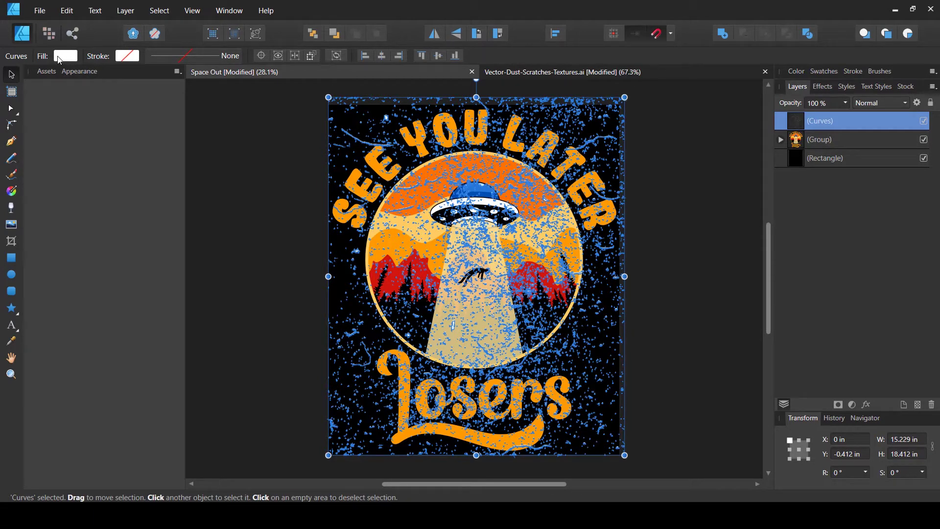
left_click(70, 57)
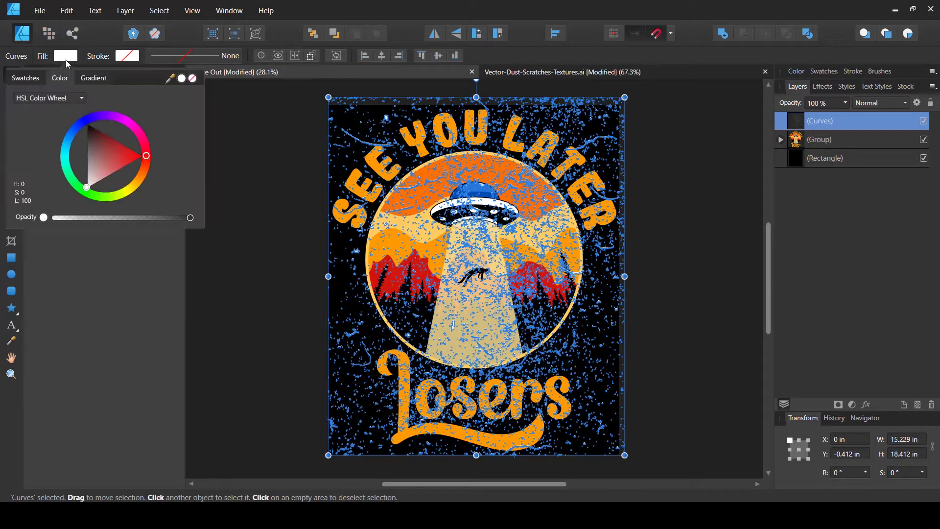
left_click(90, 171)
left_click_drag(95, 165, 88, 126)
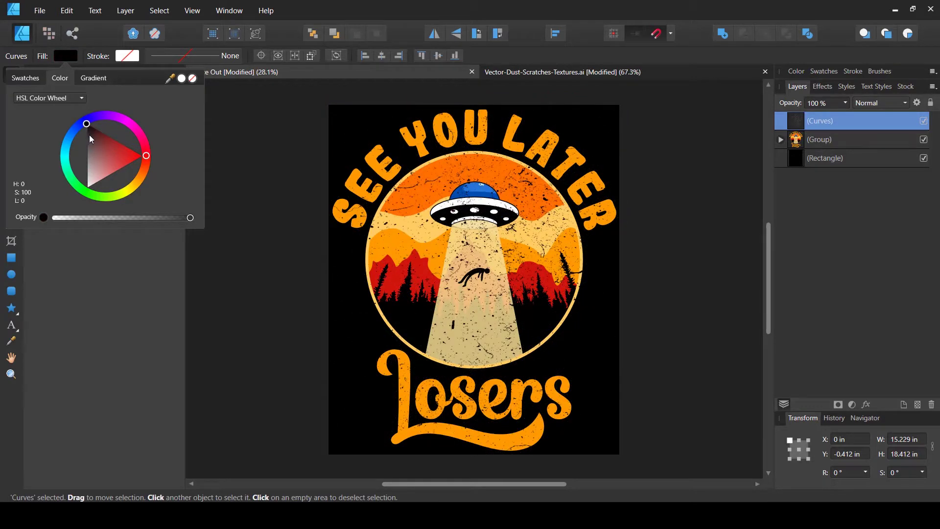
left_click(695, 229)
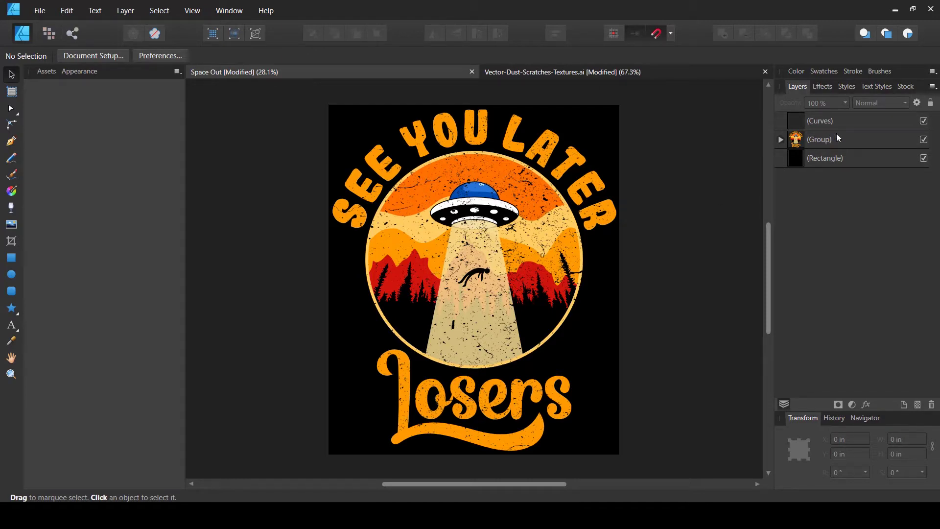
Apply the scratch texture curves as a mask to the artwork group below them
left_click(848, 119)
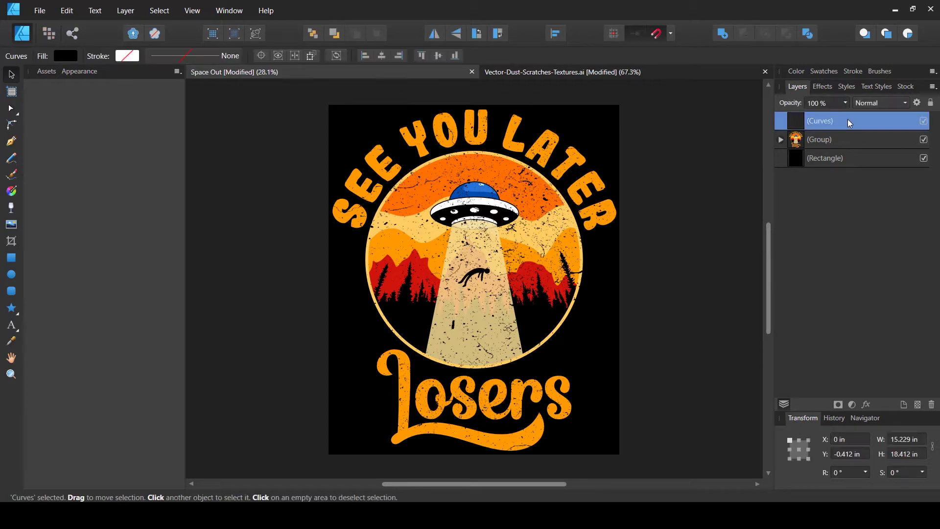
right_click(854, 126)
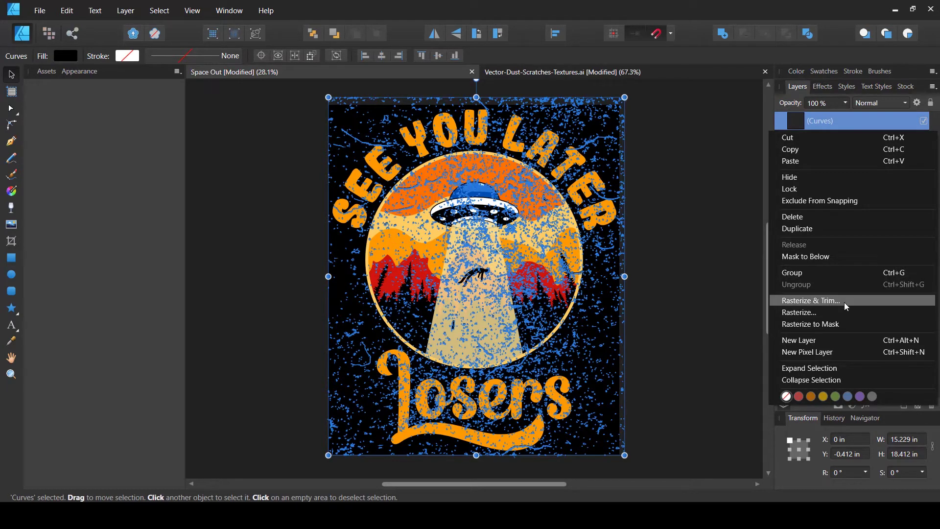
left_click(808, 257)
left_click(688, 270)
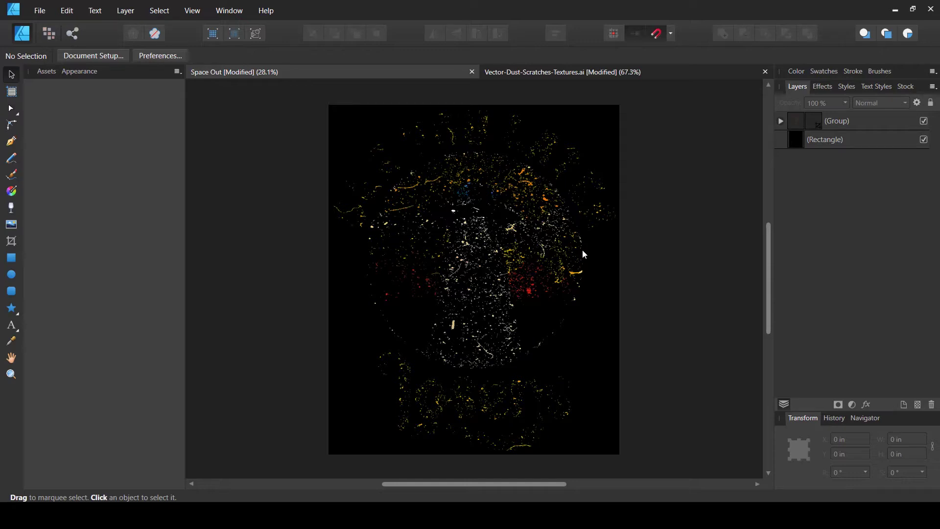
Add a closed four-cornered Pen outline around the whole artwork to the group's mask curves as part of the same curves object
left_click(781, 121)
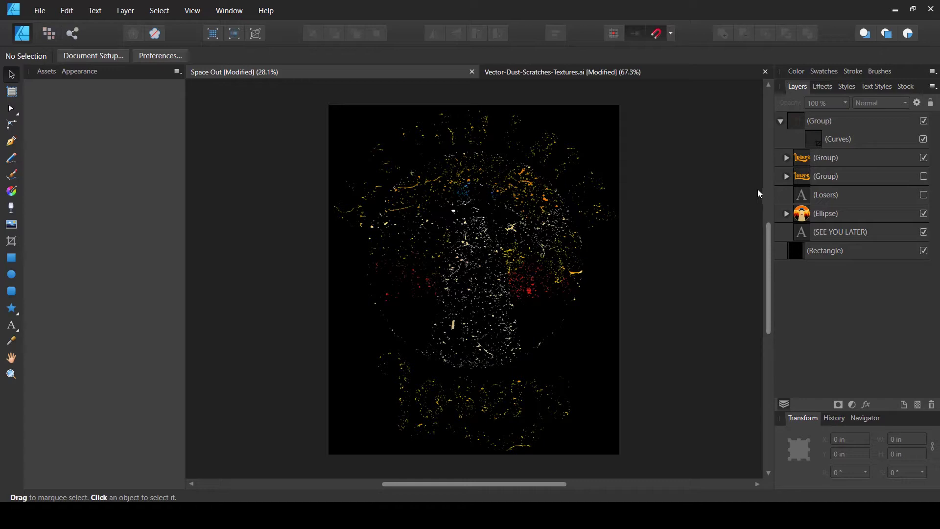
left_click(781, 121)
left_click(781, 122)
left_click(816, 139)
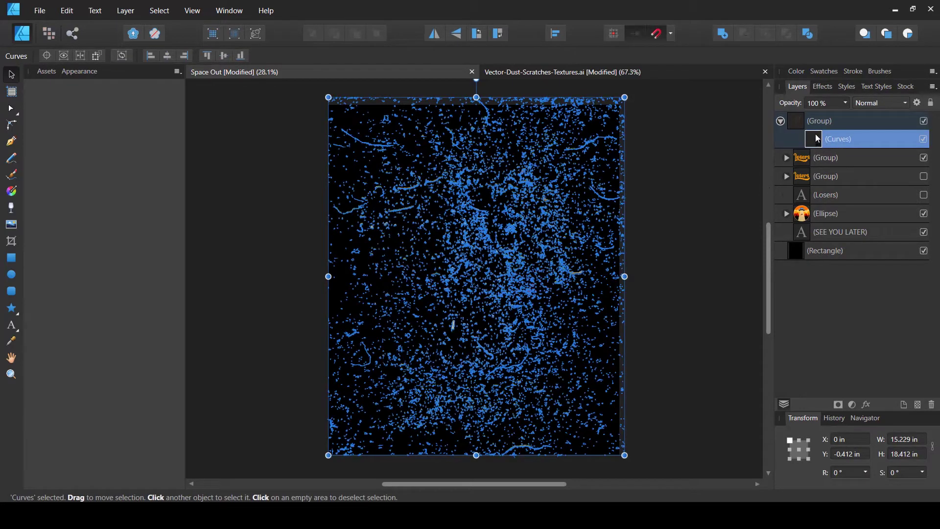
left_click(10, 143)
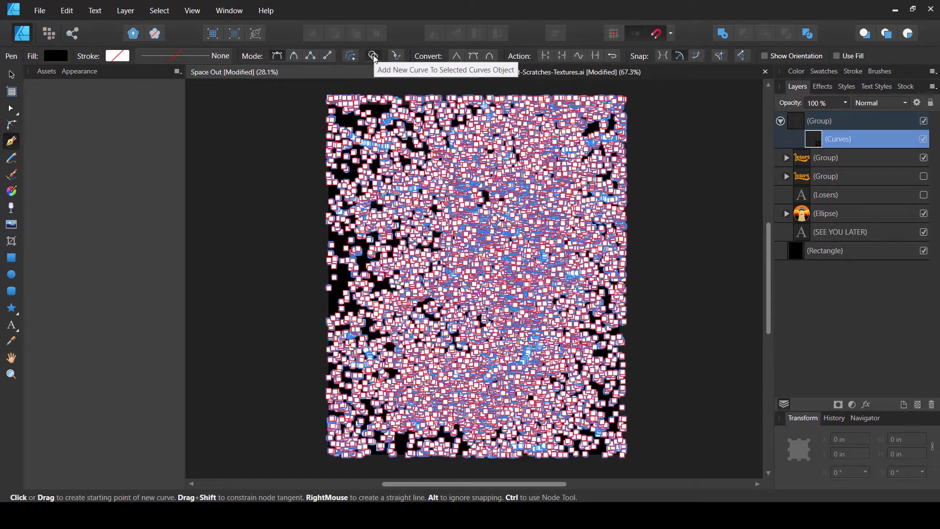
left_click(663, 153)
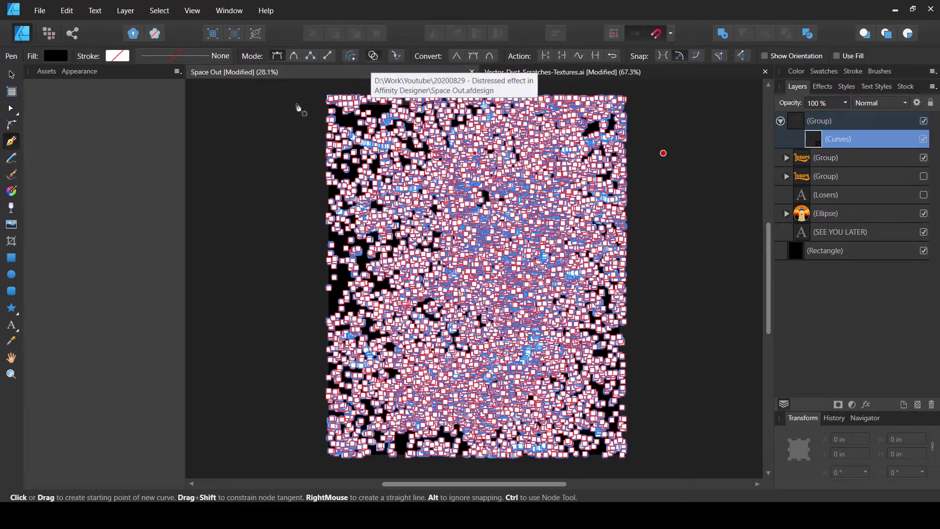
left_click(304, 105)
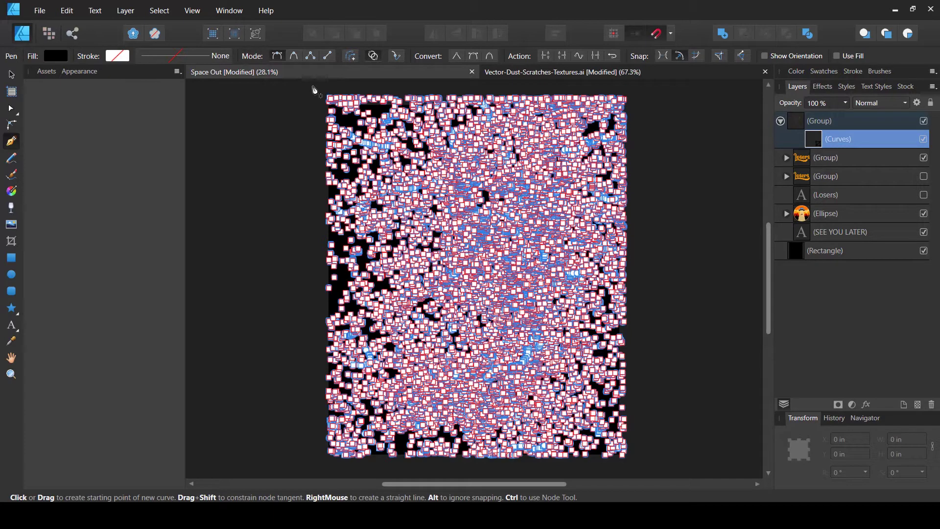
left_click(314, 87)
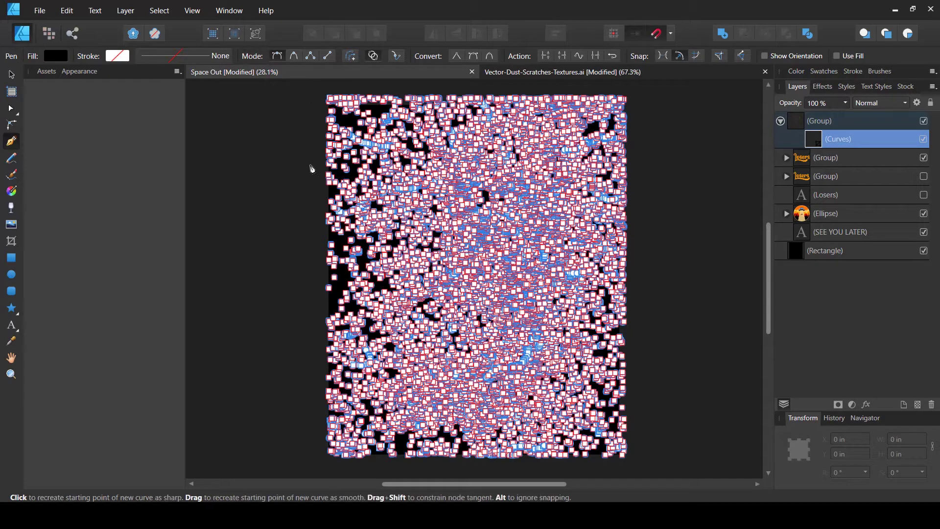
left_click(317, 465)
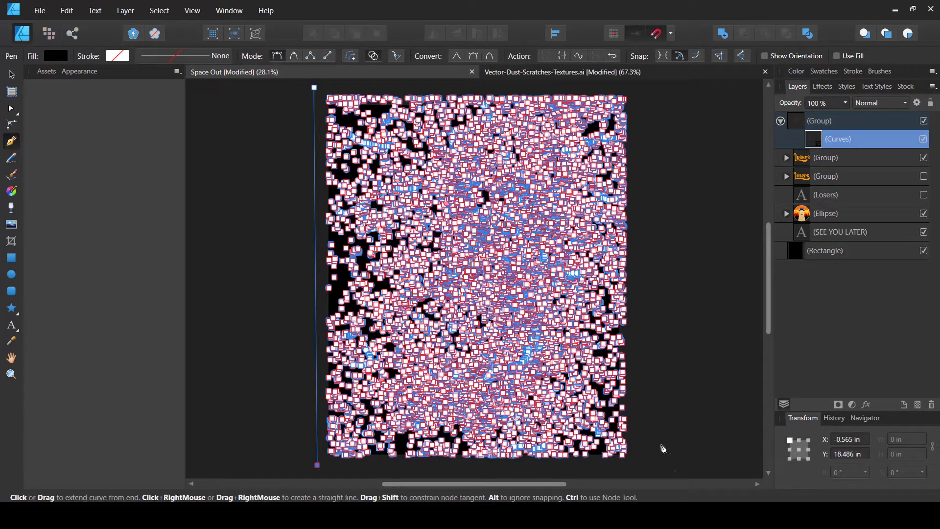
left_click(662, 451)
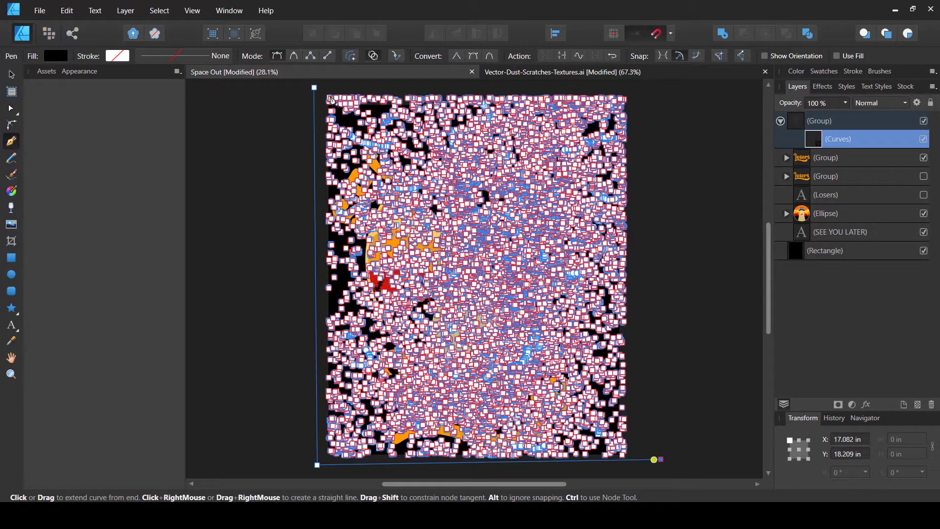
left_click(644, 83)
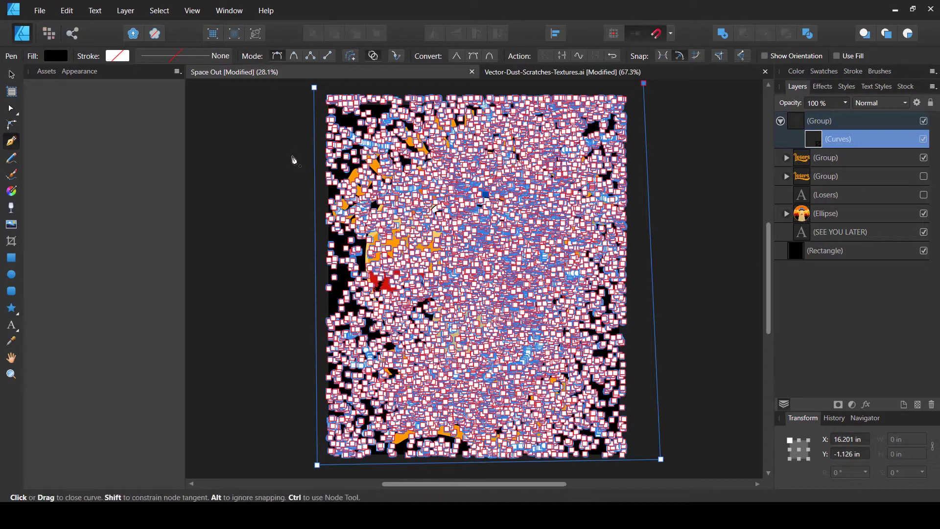
left_click(315, 87)
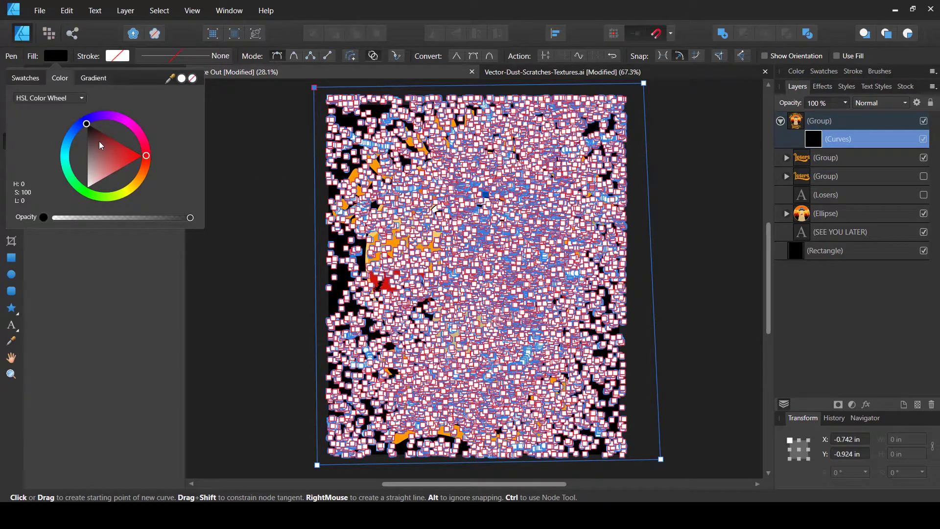
Set the fill of the group's mask curves to white and deselect them
left_click_drag(100, 145, 80, 202)
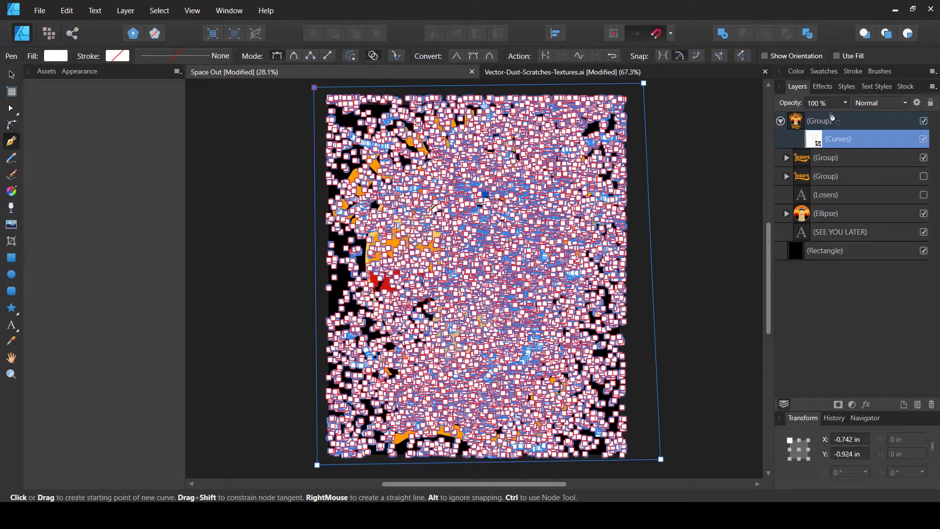
left_click(12, 75)
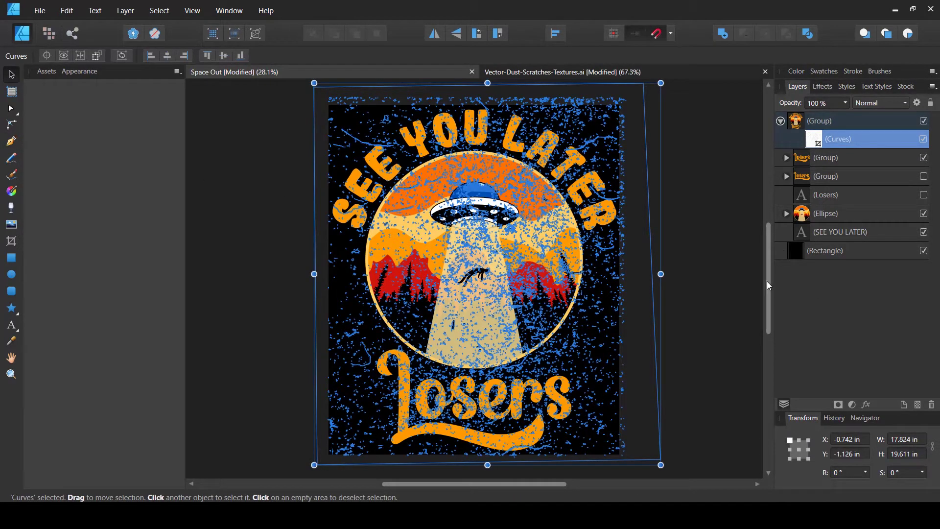
left_click(727, 284)
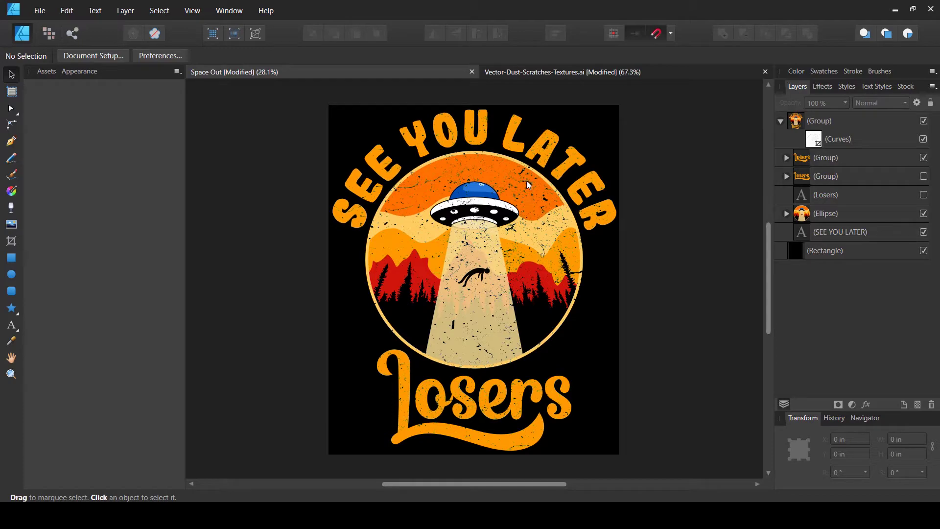
Inspect the distressed artwork up close and check its transparency by temporarily hiding the black background rectangle
scroll(528, 185, "up", 10)
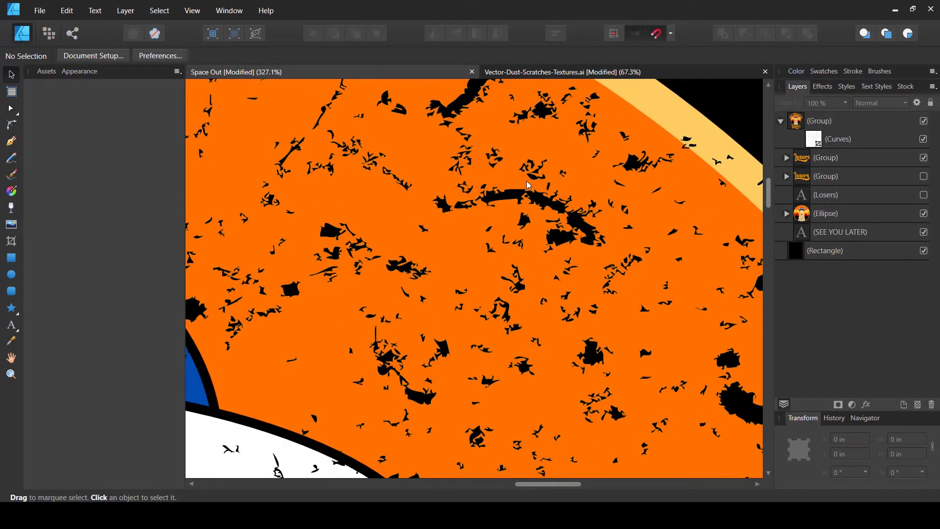
scroll(519, 184, "down", 10)
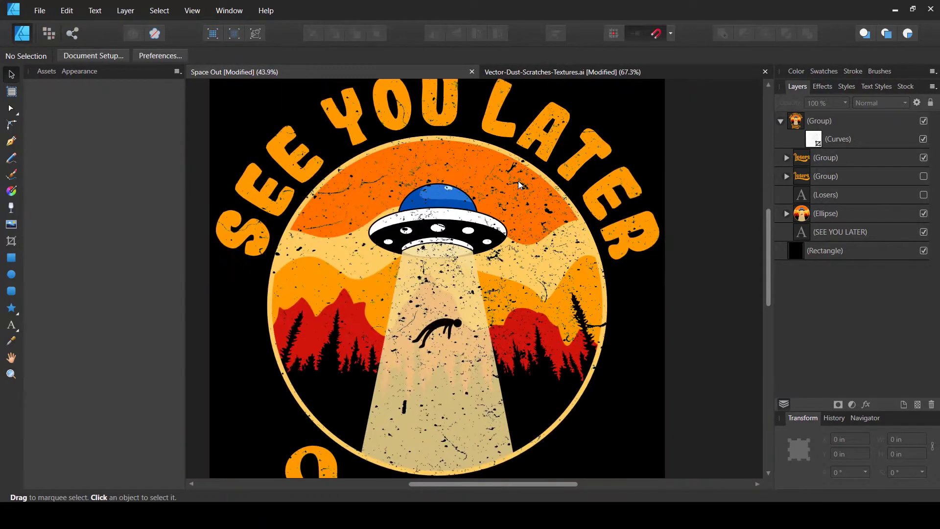
scroll(518, 180, "down", 2)
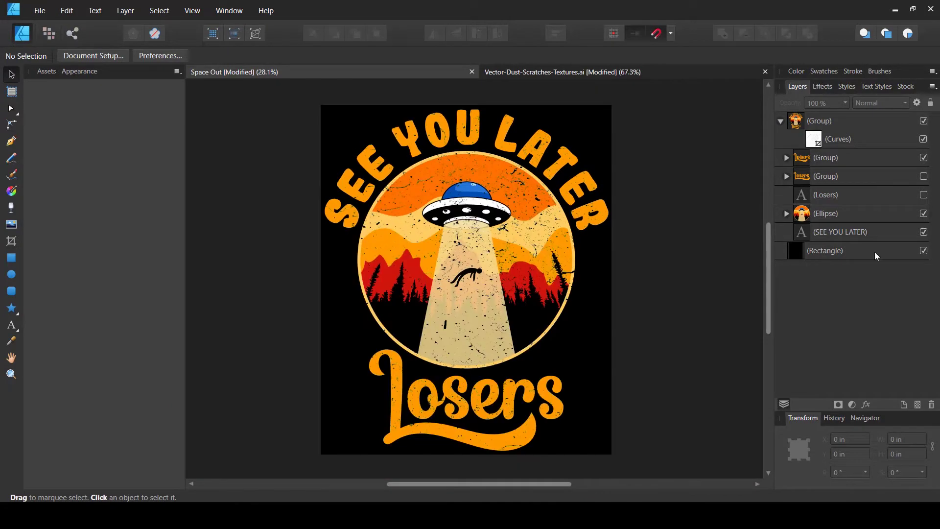
left_click(924, 251)
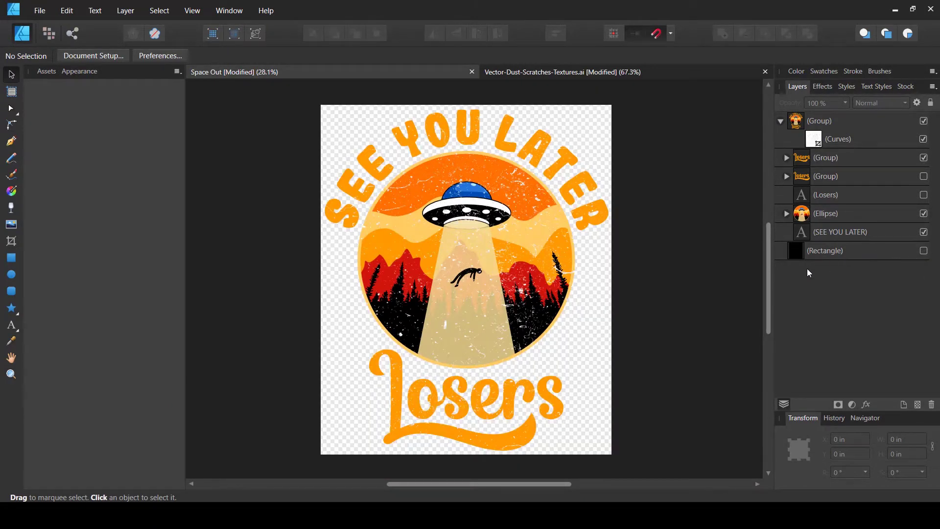
left_click(809, 252)
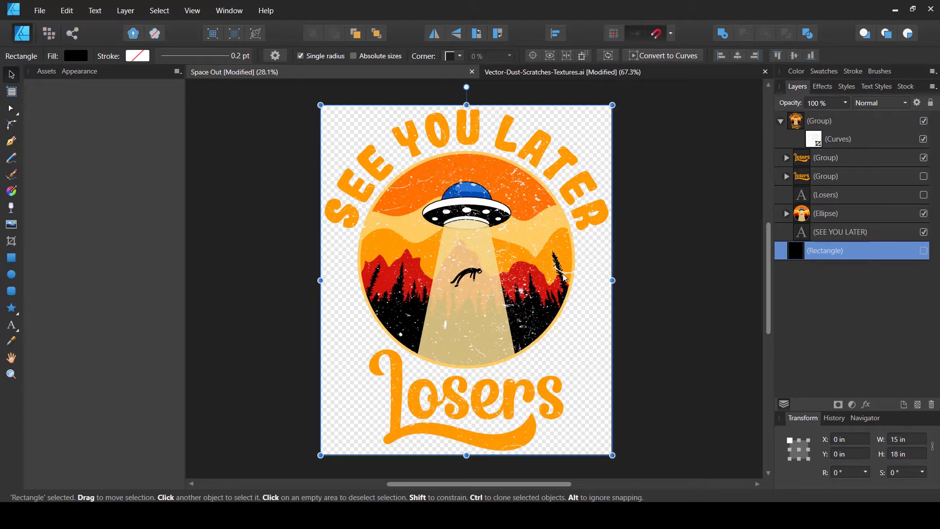
left_click(924, 251)
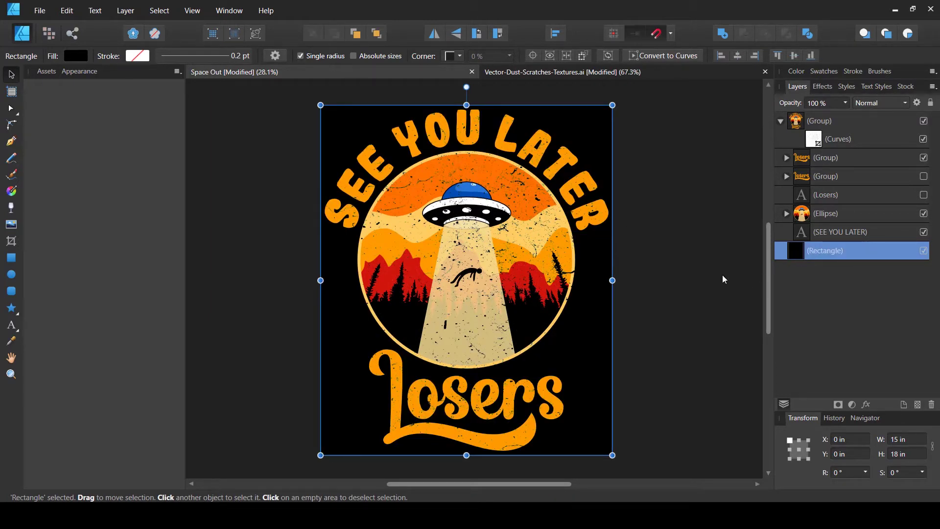
Try other fill colors on the background rectangle to check the transparent scratches in the artwork
left_click(76, 56)
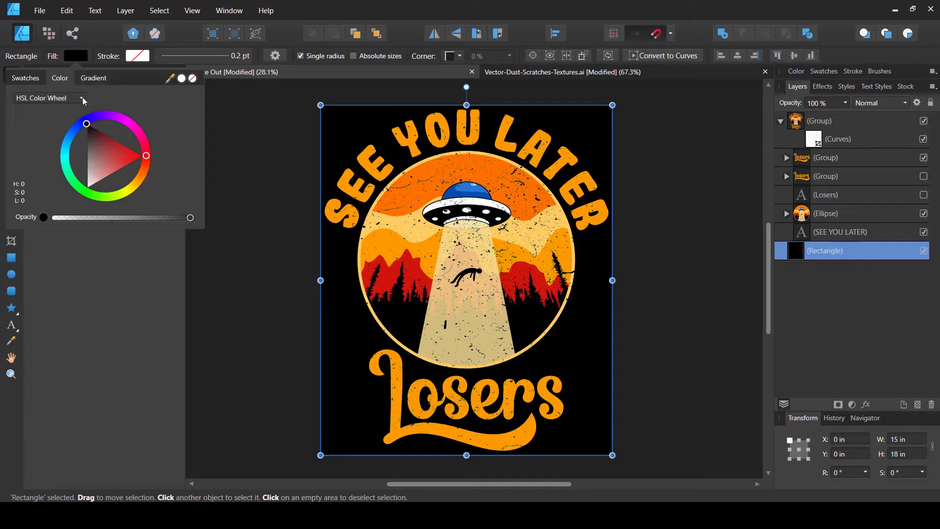
mouse_move(104, 134)
left_mouse_down()
mouse_move(120, 143)
mouse_move(134, 187)
mouse_move(108, 145)
left_mouse_up()
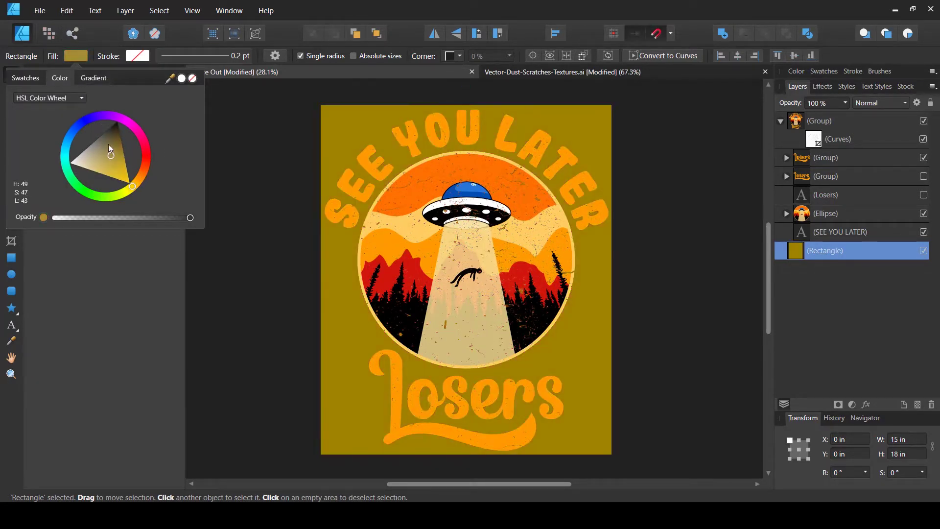
left_click_drag(132, 186, 62, 228)
left_click(694, 296)
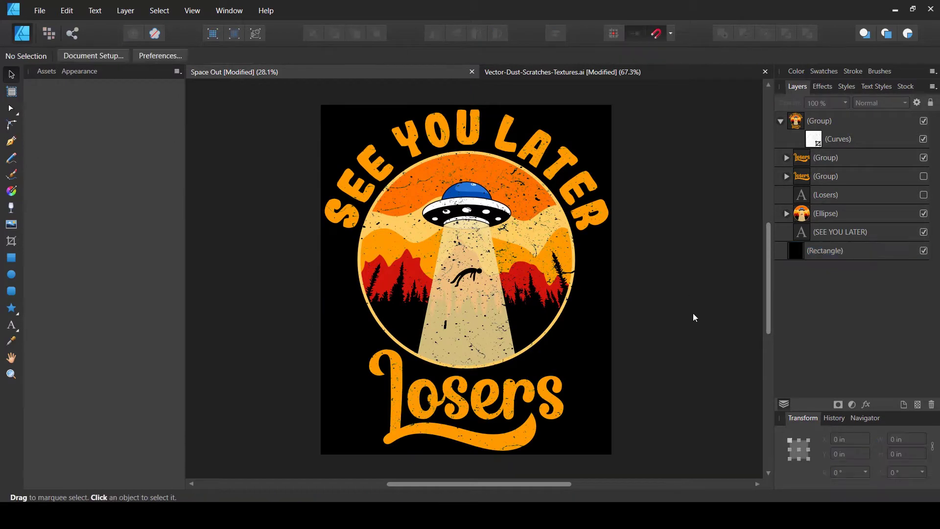
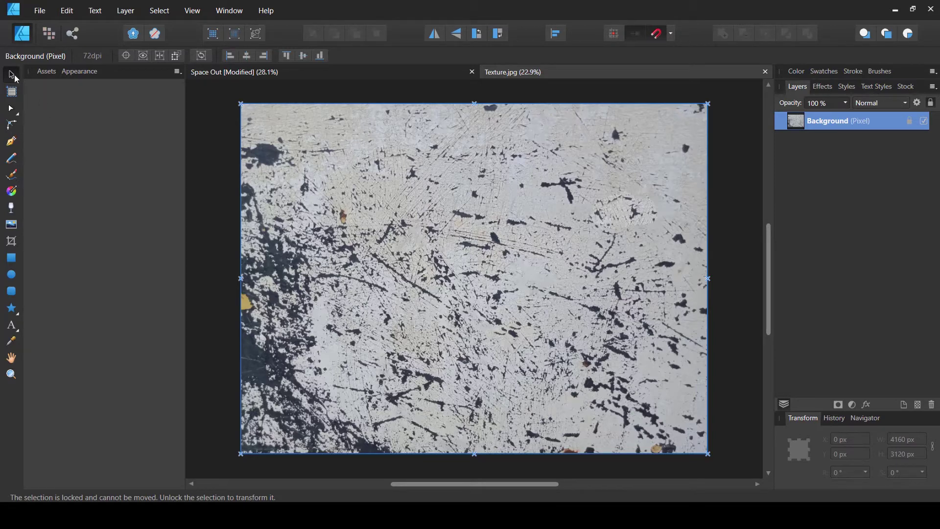
Browse the Textures & Patterns photos on Unsplash for usable texture images
left_click(222, 225)
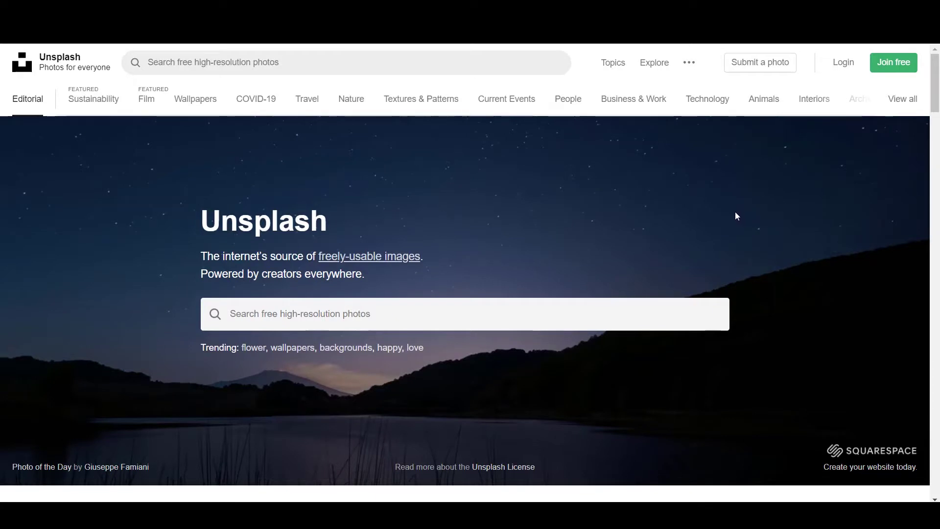
scroll(530, 221, "down", 5)
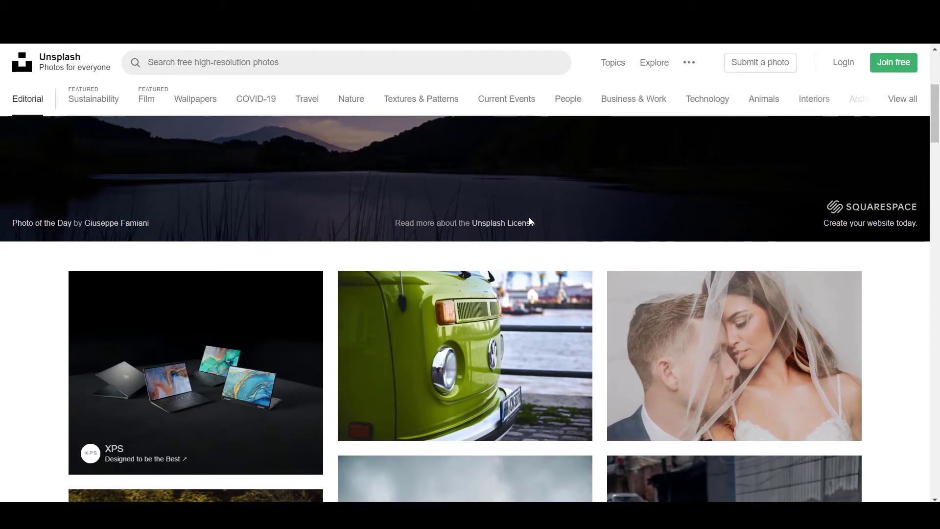
scroll(530, 222, "up", 3)
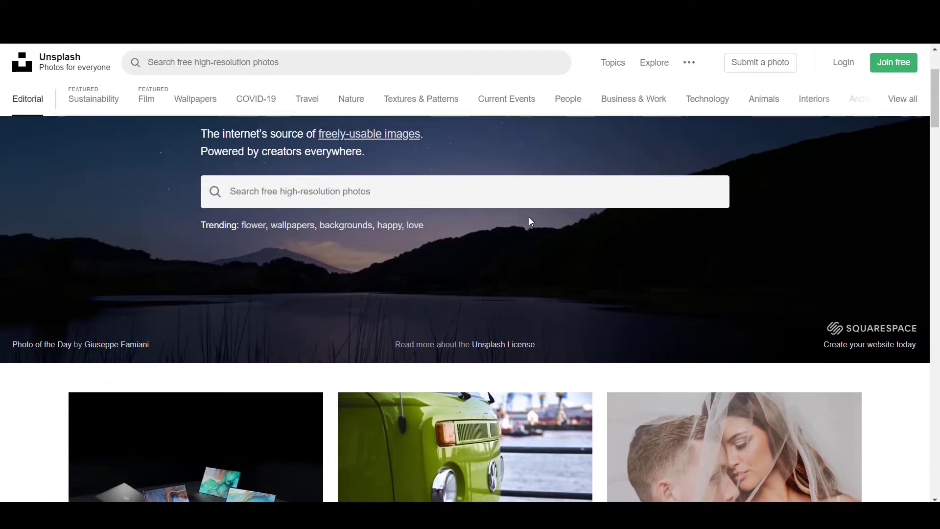
left_click(431, 102)
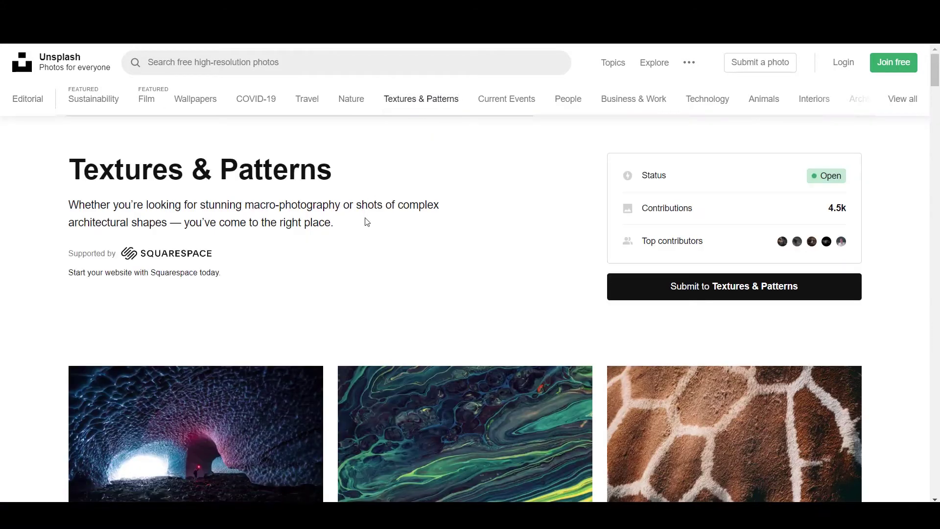
scroll(384, 216, "down", 5)
scroll(384, 214, "down", 15)
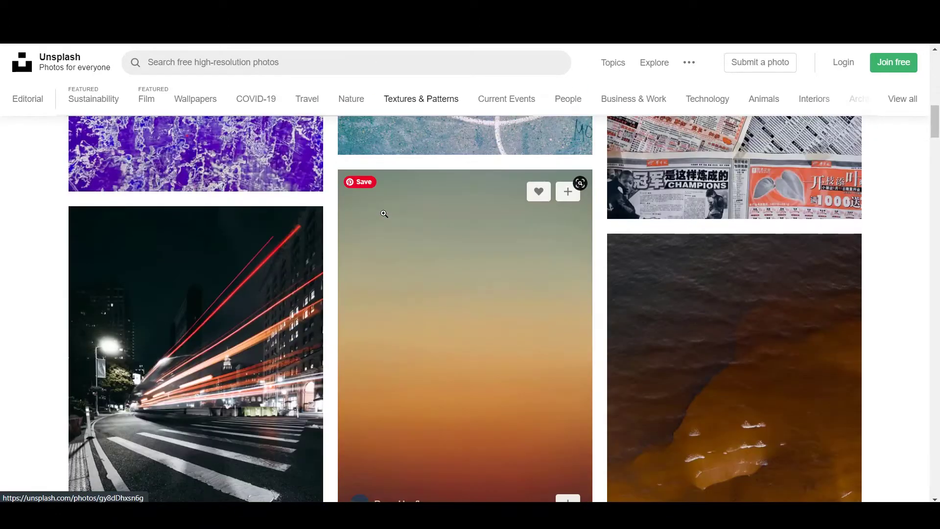
scroll(384, 214, "down", 10)
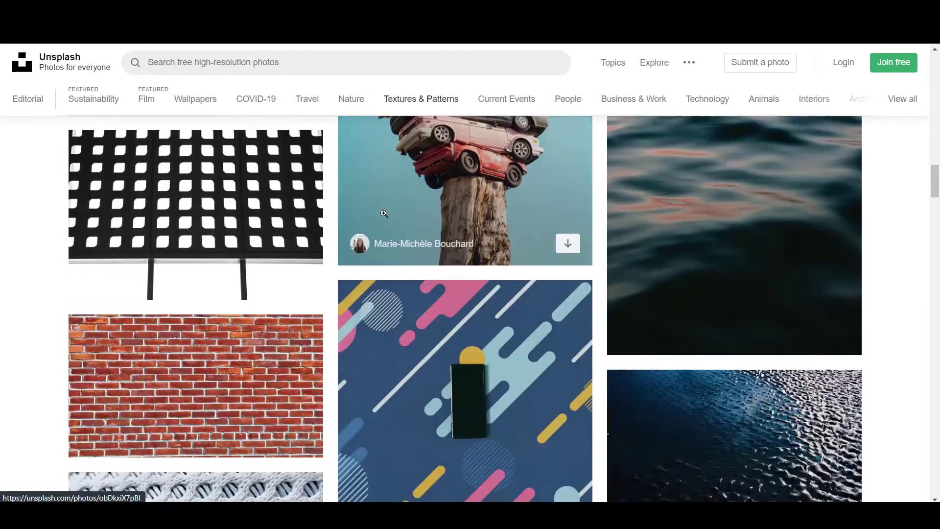
scroll(384, 214, "down", 15)
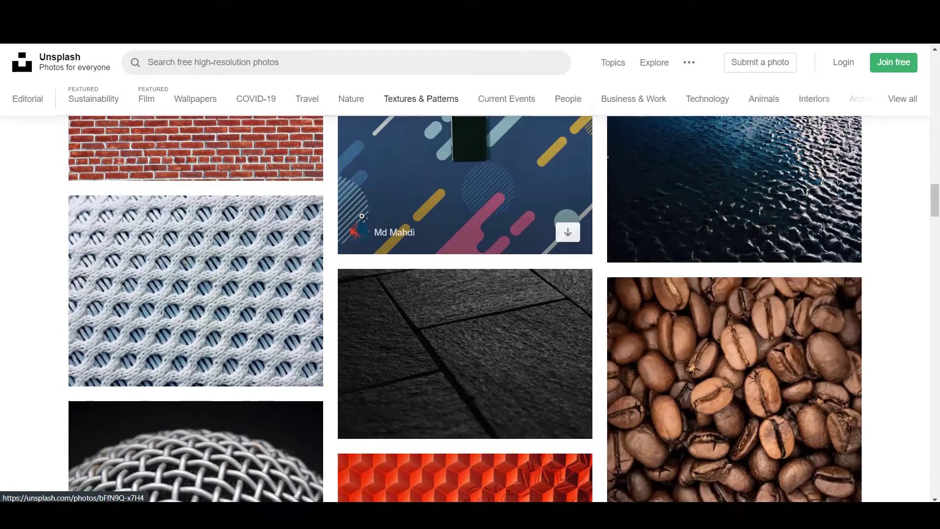
scroll(362, 216, "down", 1)
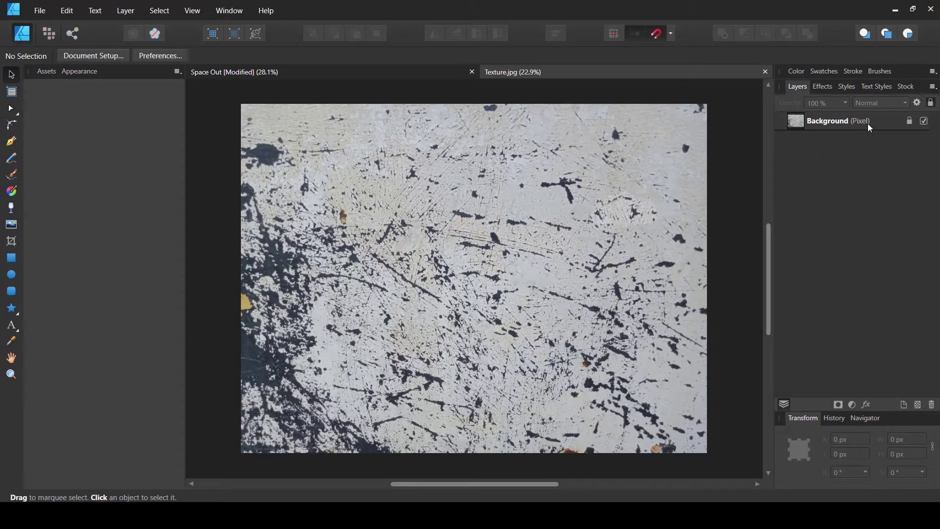
Apply a Black & White adjustment to the texture photo with red -5%, yellow -10%, cyan -48%, blue -188% and magenta -42%, and merge it
left_click(870, 129)
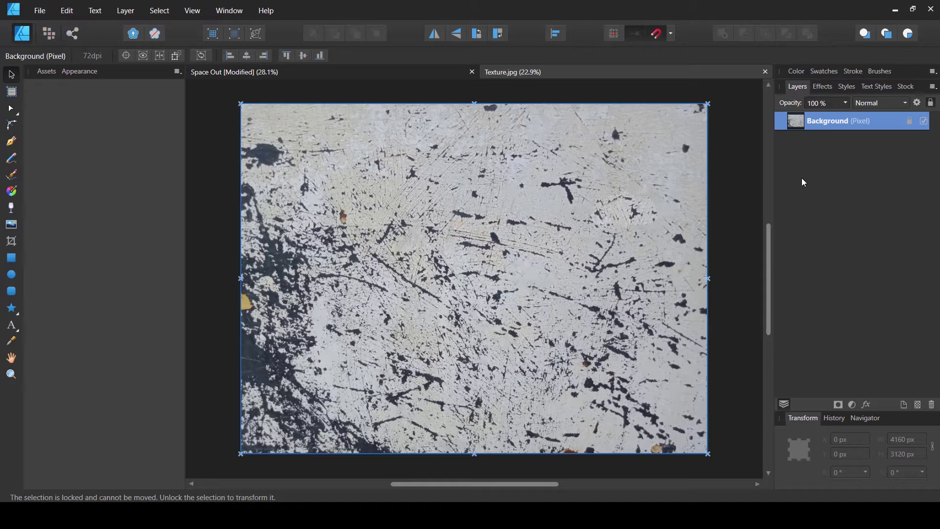
left_click(852, 406)
left_click(846, 163)
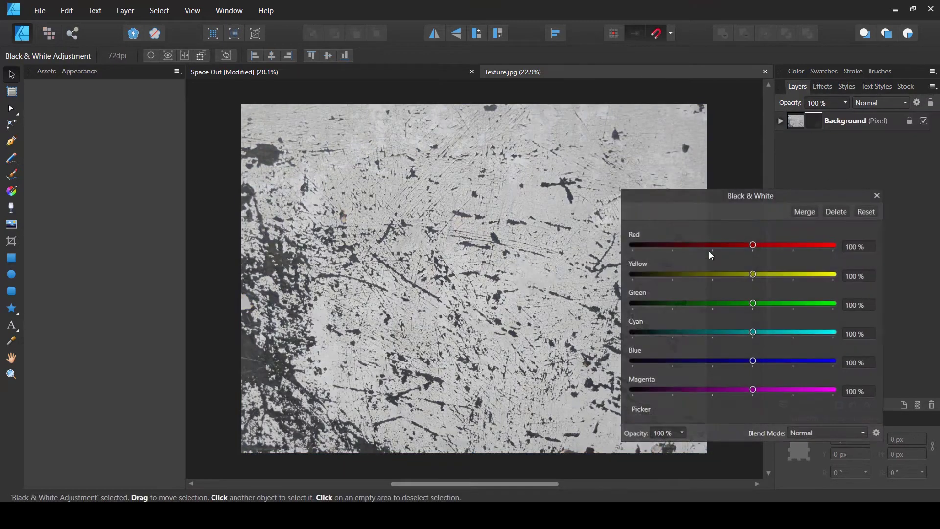
left_click_drag(753, 361, 637, 361)
left_click_drag(753, 332, 693, 333)
left_click_drag(755, 275, 847, 277)
left_click_drag(753, 245, 814, 245)
left_click_drag(753, 390, 696, 391)
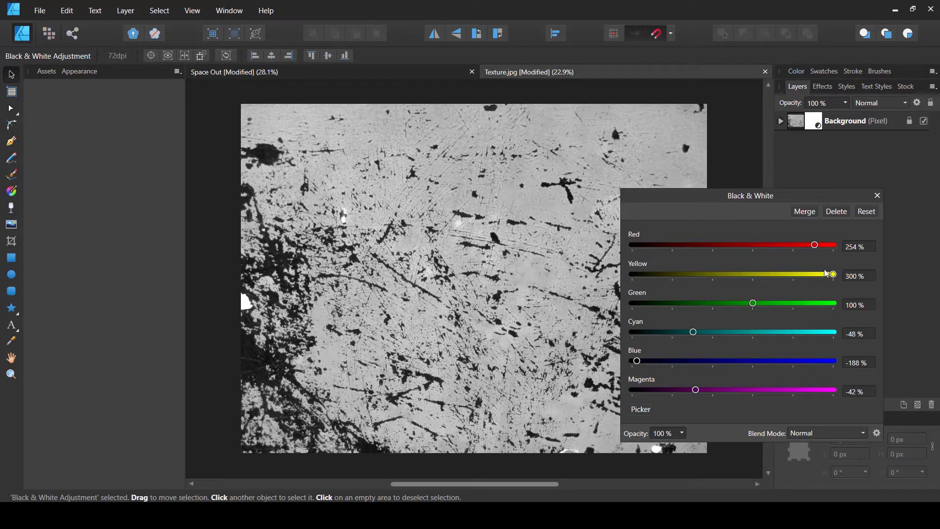
left_click_drag(833, 274, 709, 275)
left_click_drag(815, 245, 709, 259)
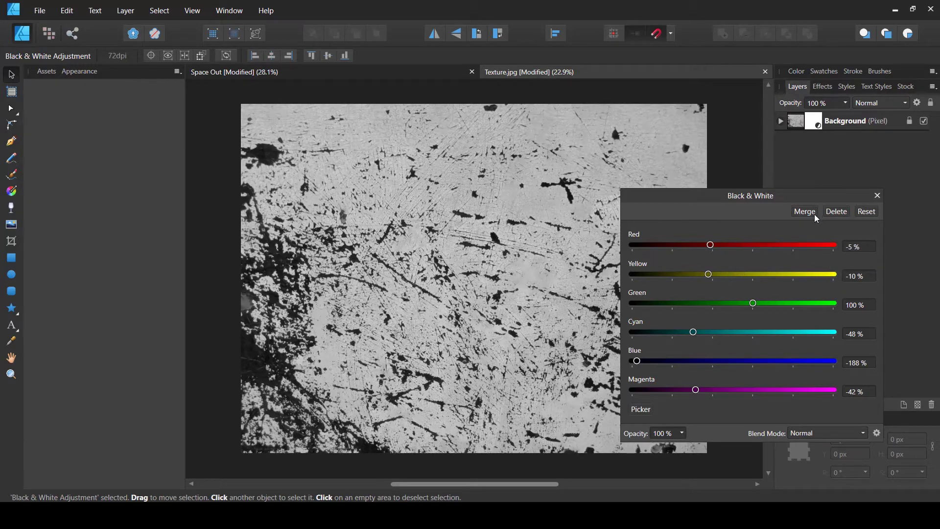
left_click_drag(732, 210, 654, 201)
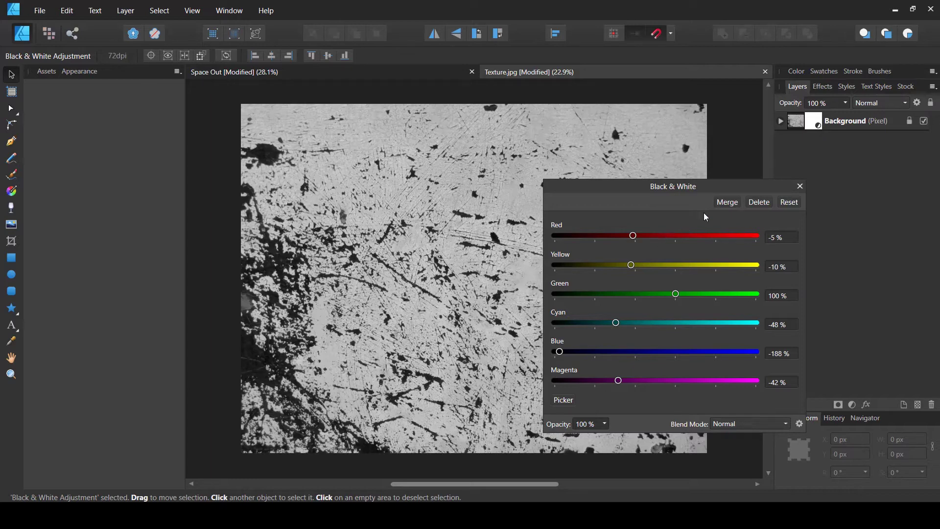
left_click(727, 203)
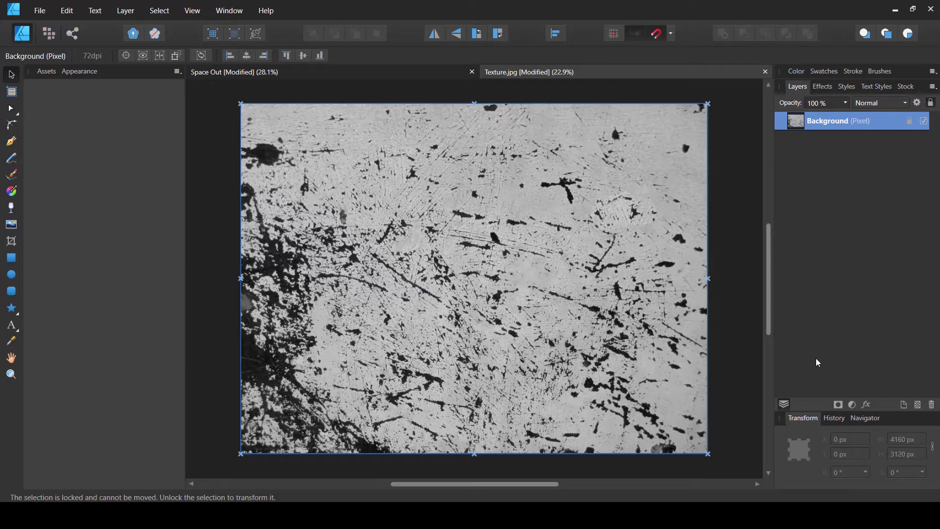
Apply a Threshold adjustment of 55% to the texture photo, merge it into the layer and deselect
left_click(853, 405)
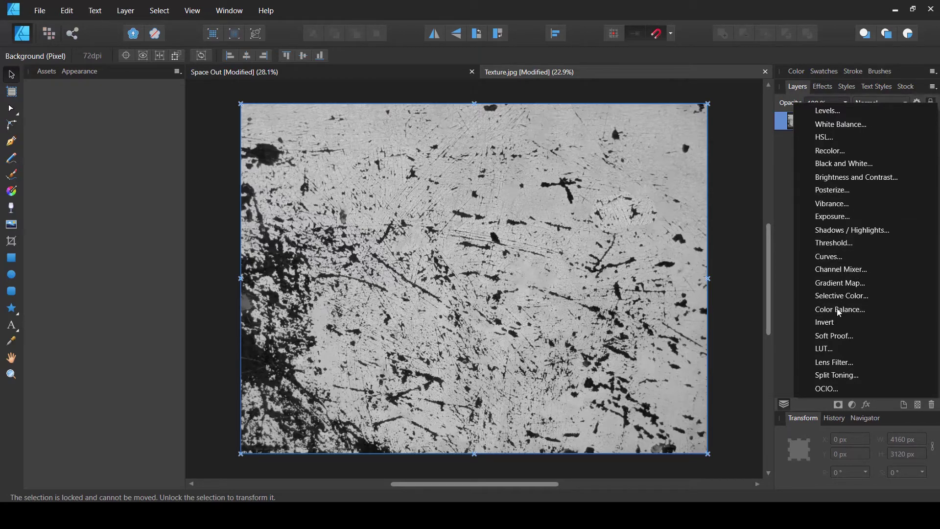
left_click(848, 244)
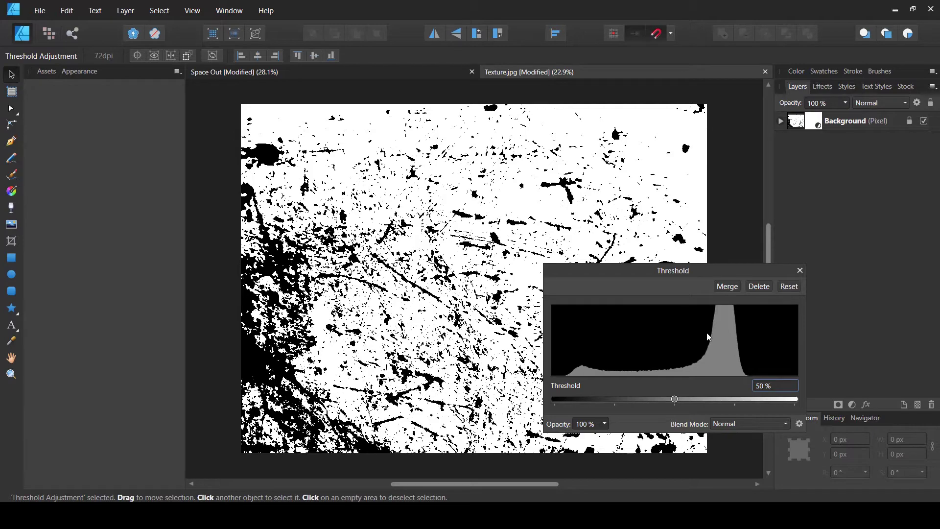
left_click_drag(704, 269, 792, 202)
left_click_drag(763, 337, 805, 342)
left_click_drag(782, 210, 784, 207)
left_click_drag(814, 339, 780, 345)
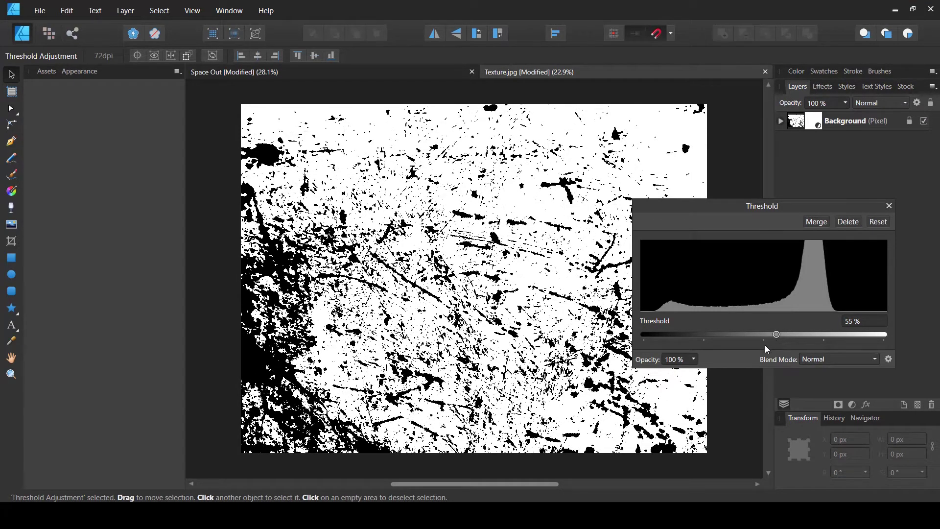
left_click(818, 223)
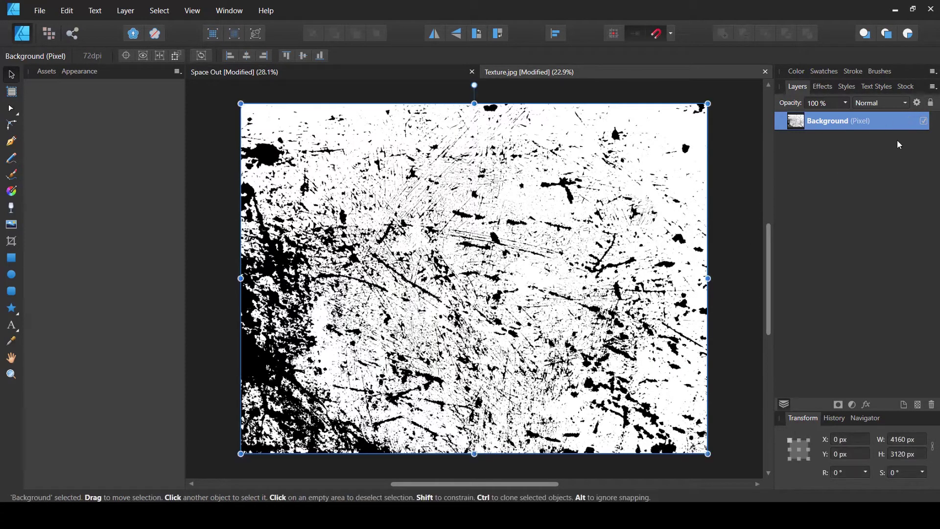
left_click(723, 263)
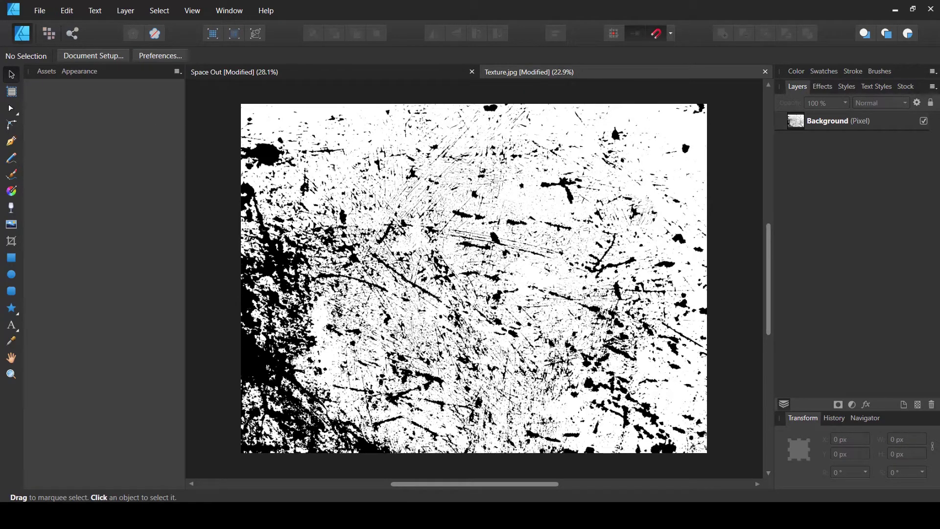
In the Pixel Persona, select the texture layer's highlights by tonal range and delete the white areas
left_click(806, 127)
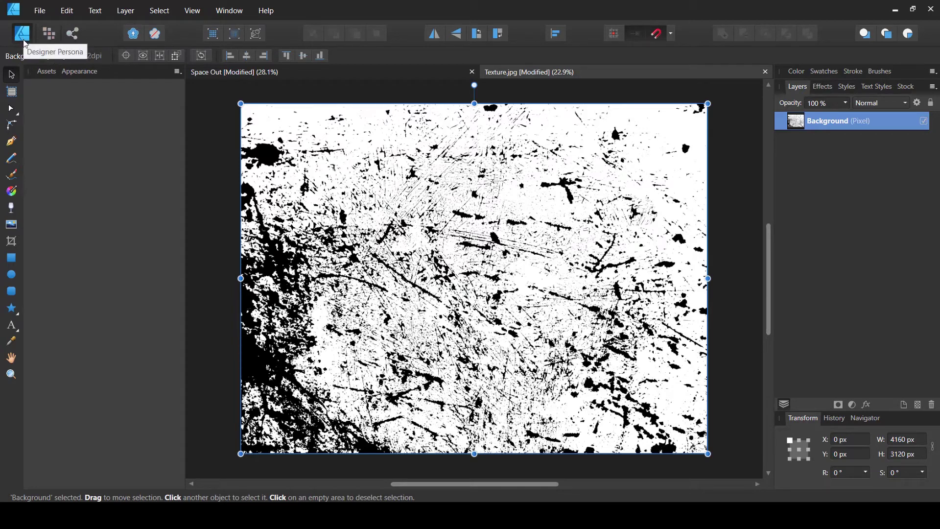
left_click(48, 33)
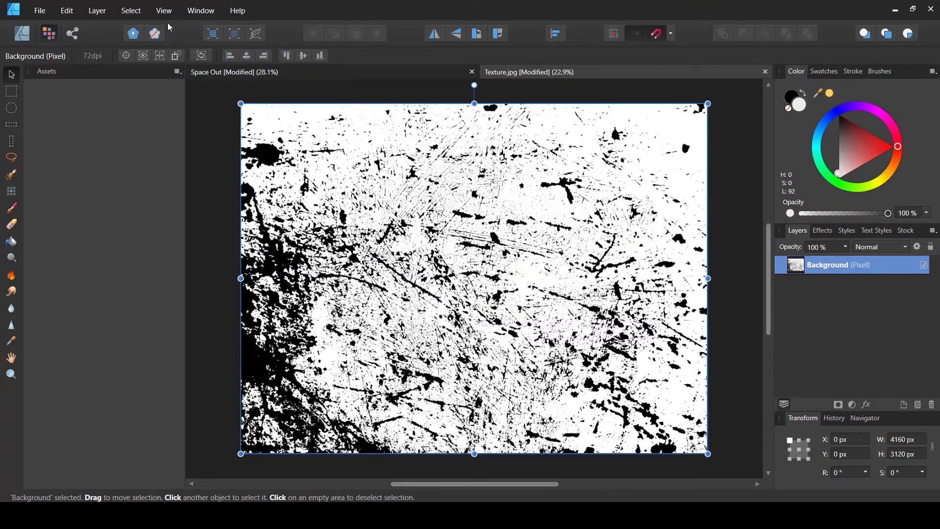
left_click(131, 10)
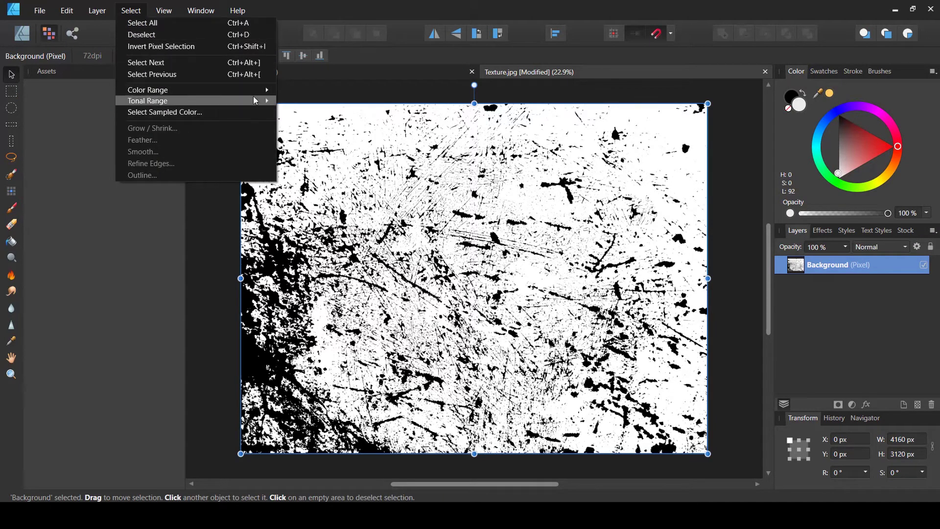
mouse_move(254, 101)
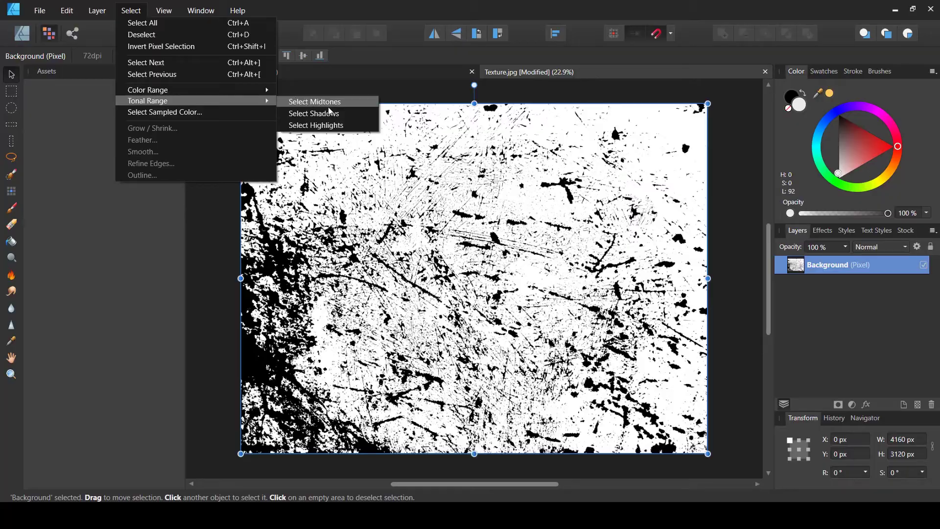
left_click(328, 126)
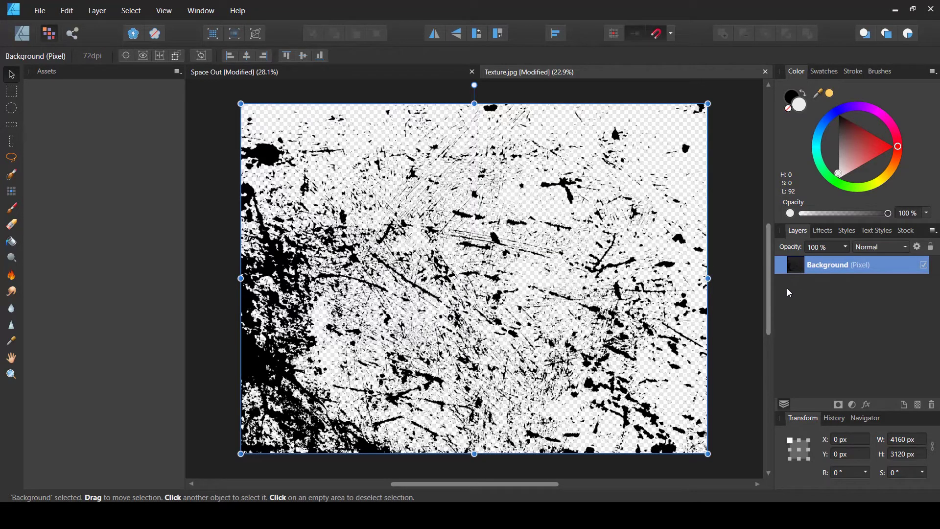
In the Space Out document, undo the vector scratch mask on the artwork group and hide the scratch curves
left_click(375, 73)
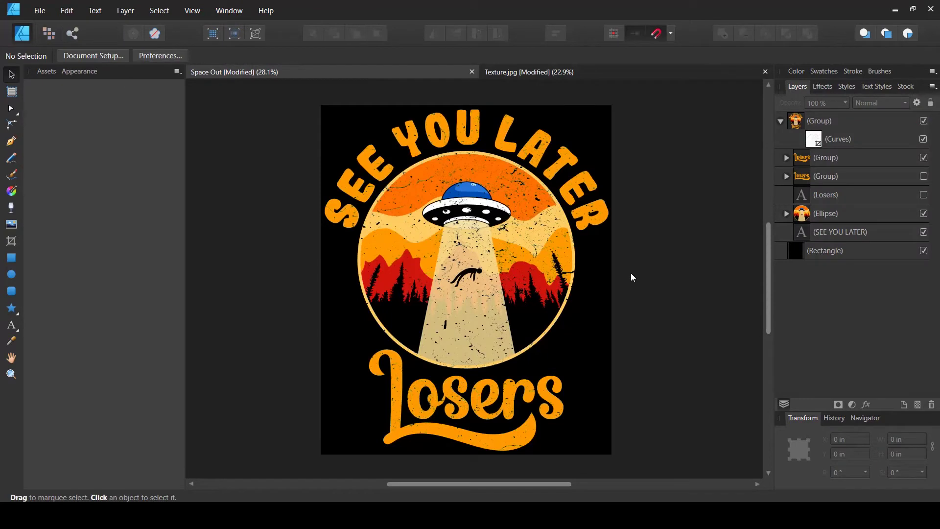
left_click(780, 121)
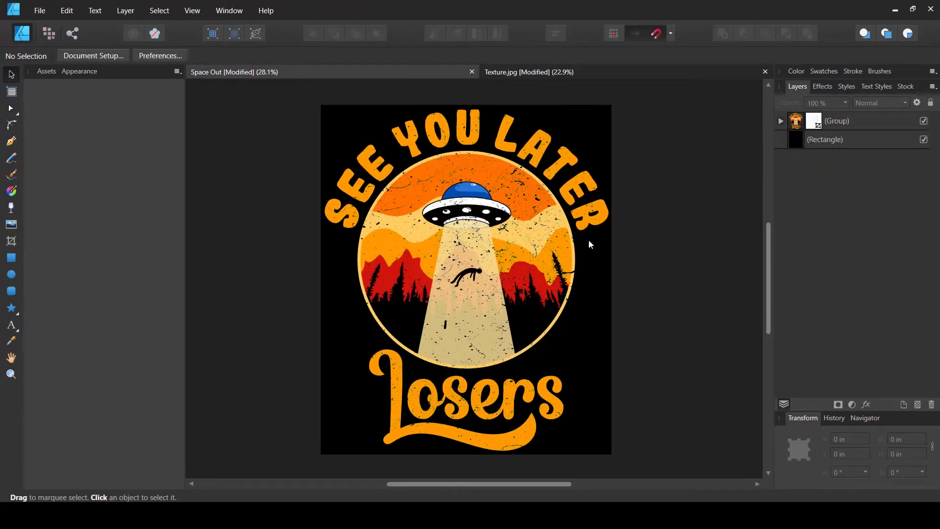
left_click(557, 238)
key("ctrl+z")
key("ctrl+z")
key("ctrl+z")
key("ctrl+z")
key("ctrl+v")
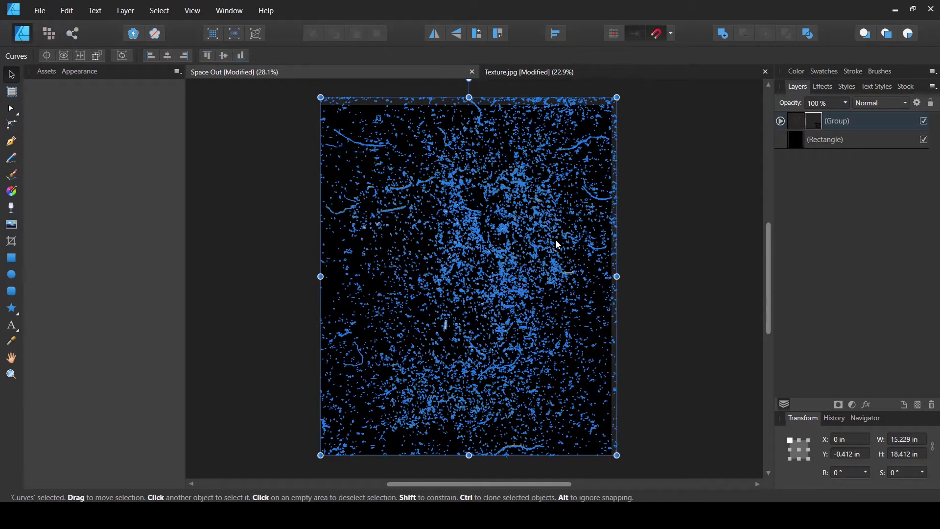
left_click(924, 121)
left_click(688, 213)
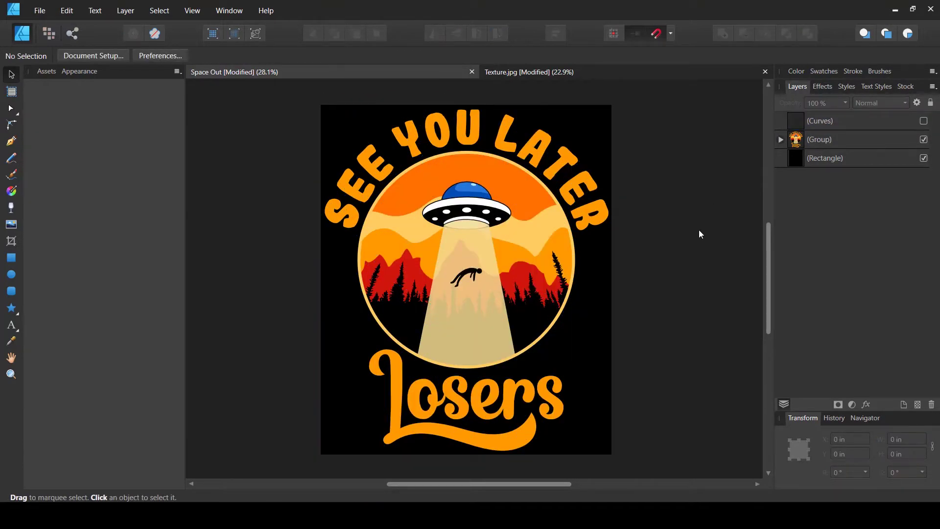
Paste the scratch texture image above the artwork and move it to about X -8.53 in, Y -3.47 in
key("ctrl+v")
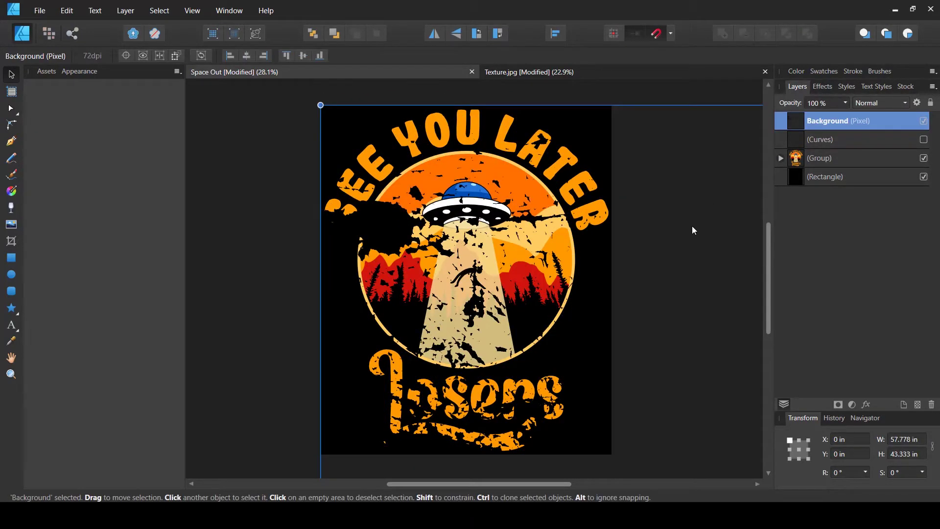
left_click_drag(460, 252, 375, 218)
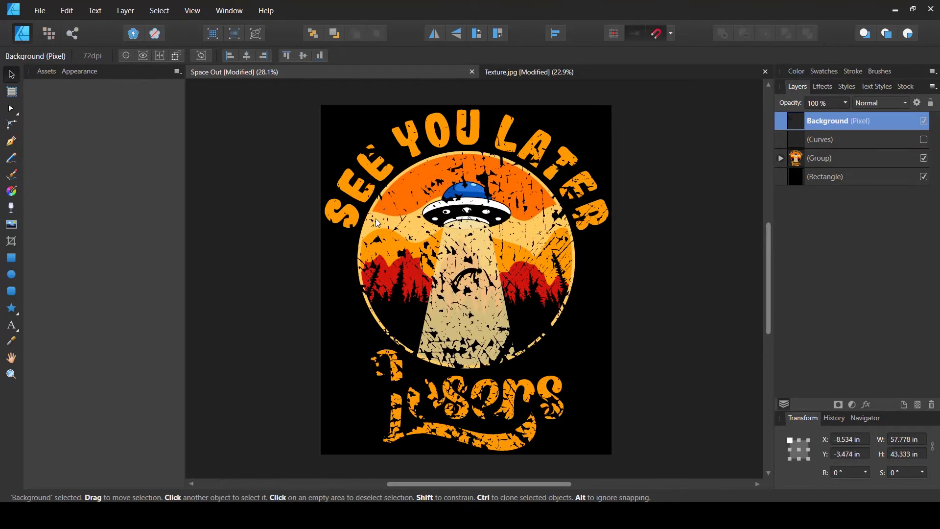
left_click(707, 100)
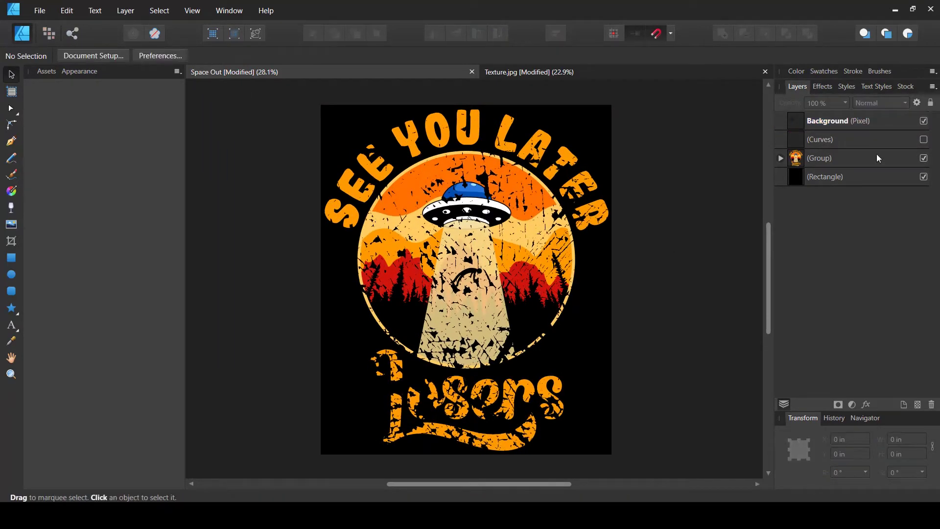
Hide the black background rectangle and select the scratch texture layer
left_click(923, 177)
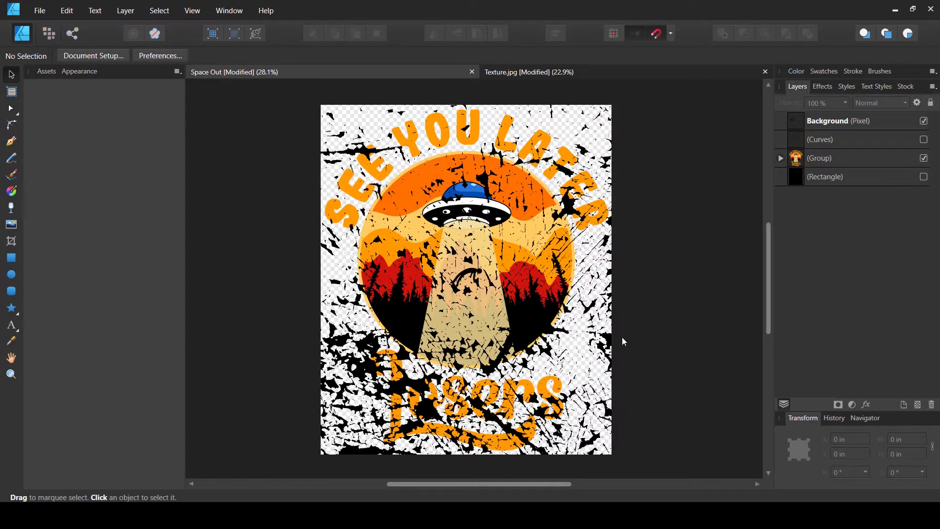
left_click(836, 161)
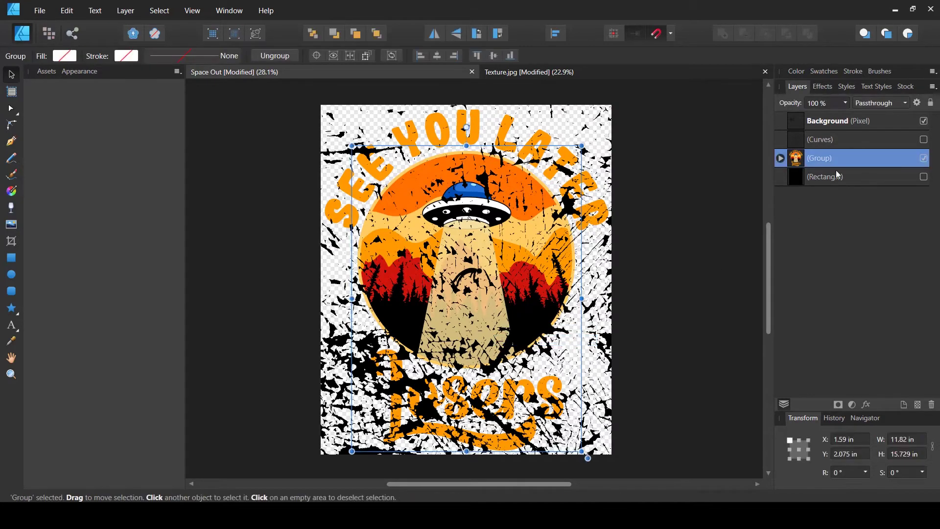
left_click(842, 127)
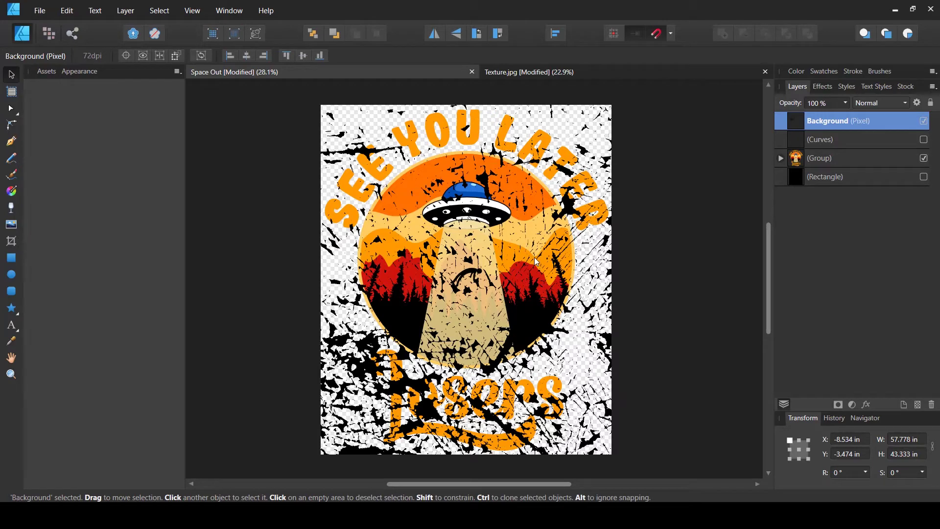
Scale the texture down to about 47.5 × 35.7 in and reposition it over the artwork at about X -22.7 in, Y -16 in
scroll(459, 244, "down", 3)
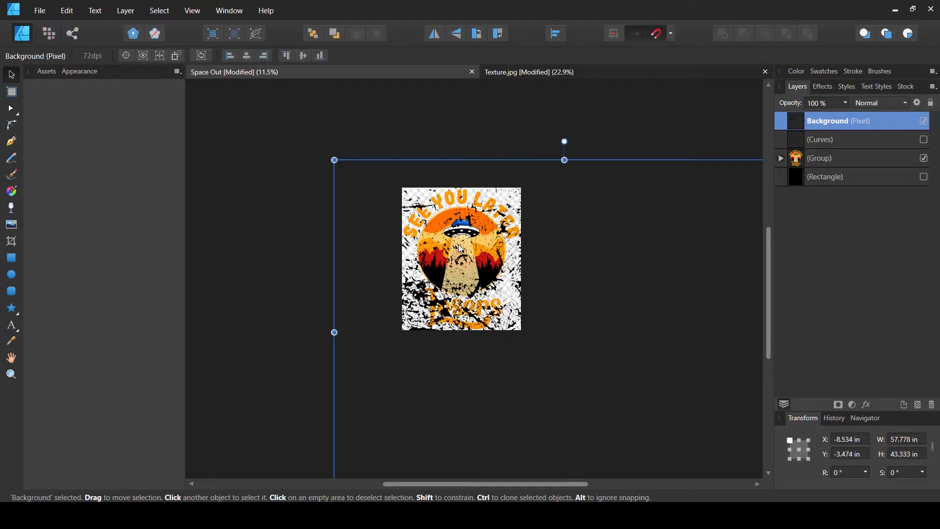
left_click_drag(500, 263, 366, 247)
left_click_drag(682, 153, 371, 378)
scroll(550, 243, "up", 4)
left_click_drag(431, 308, 402, 268)
left_click_drag(653, 178, 725, 162)
left_click_drag(409, 297, 369, 384)
left_click(370, 389)
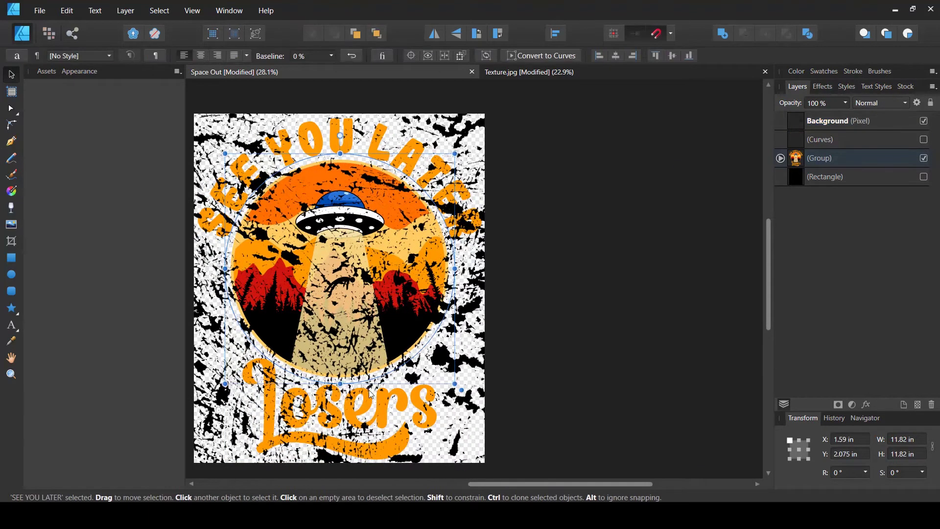
left_click(654, 371)
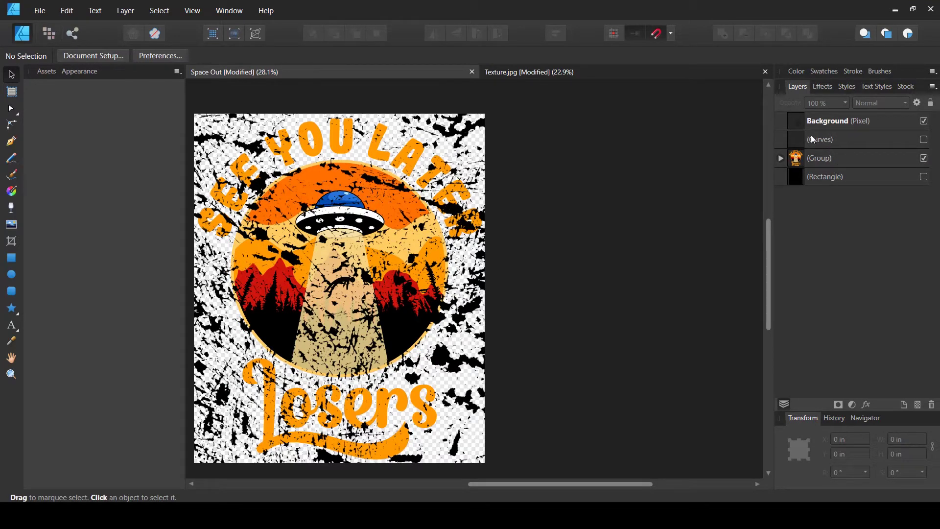
Move the texture layer directly above the artwork group and set its blend mode to Erase
left_click(853, 123)
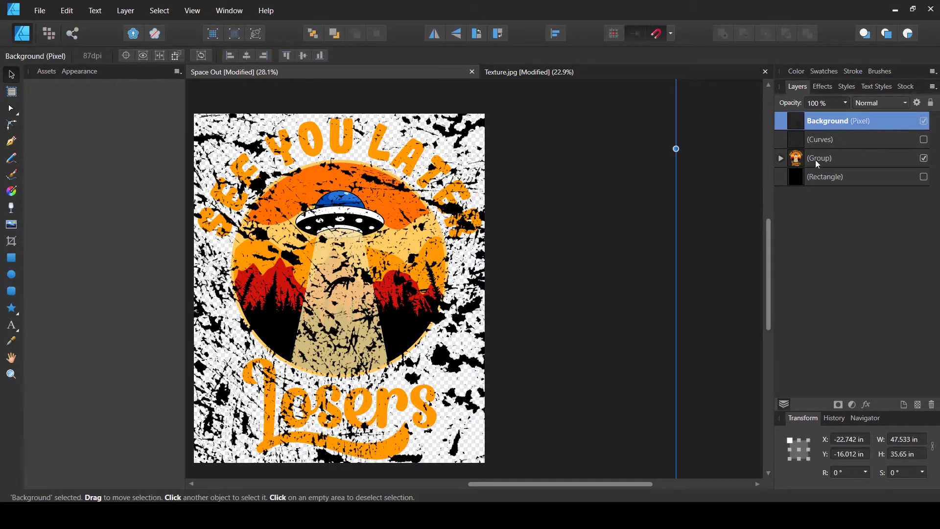
left_click_drag(881, 121, 797, 158)
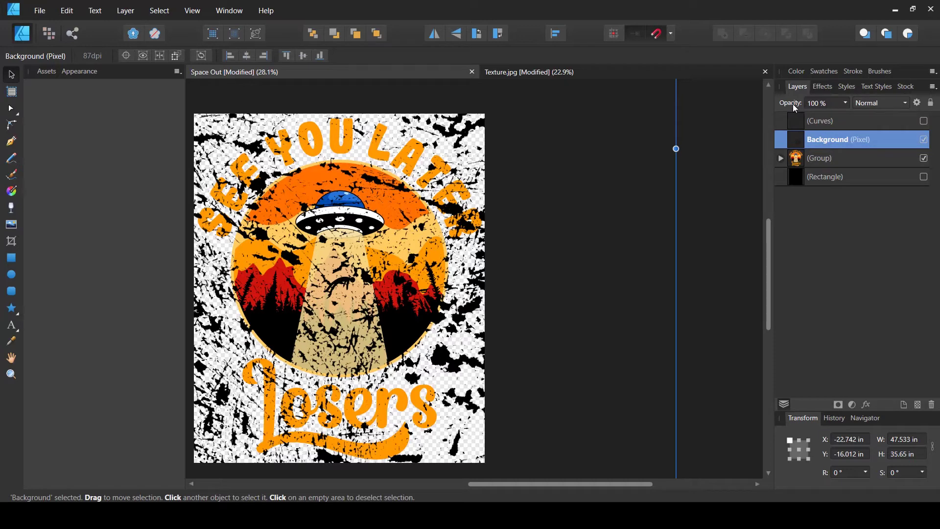
left_click(886, 104)
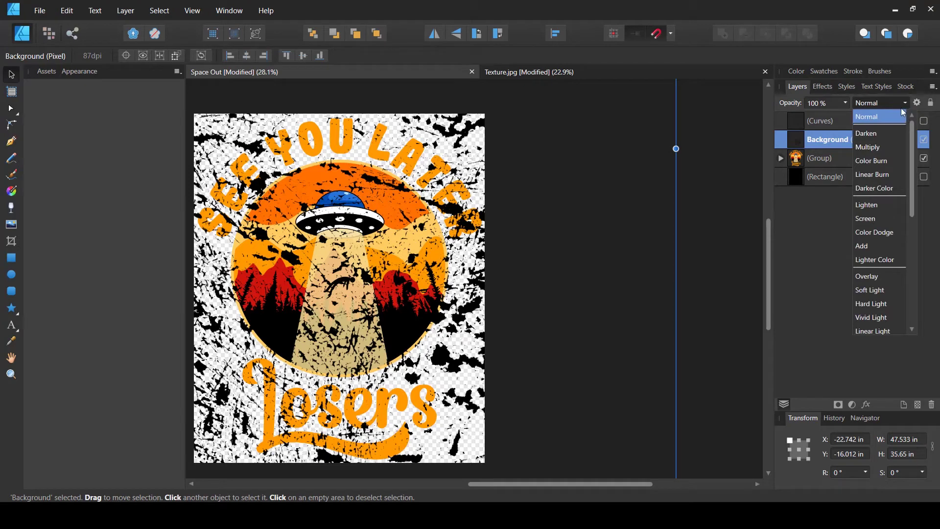
left_click_drag(913, 124, 917, 248)
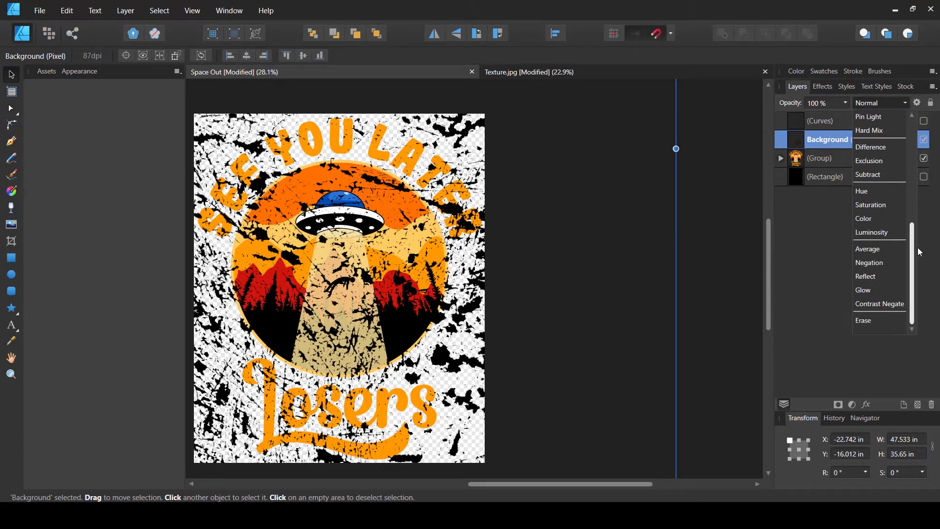
left_click(869, 321)
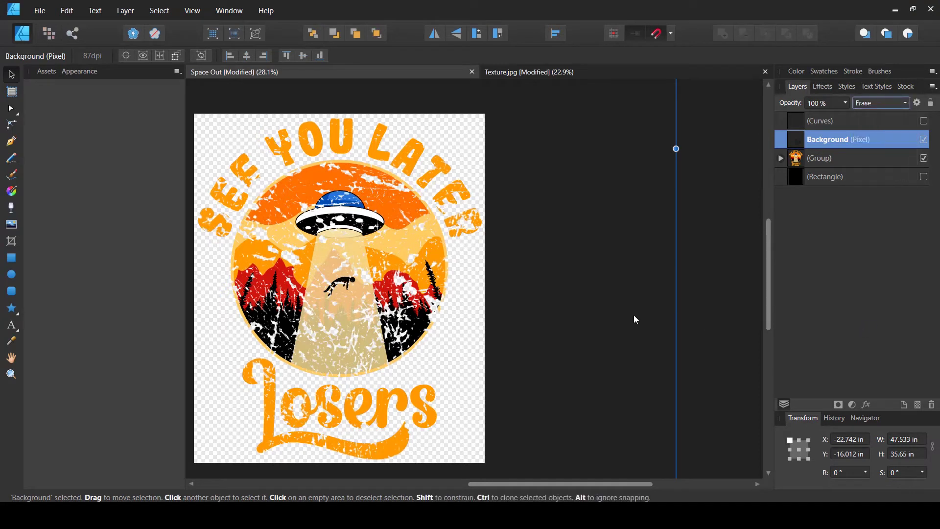
left_click(584, 195)
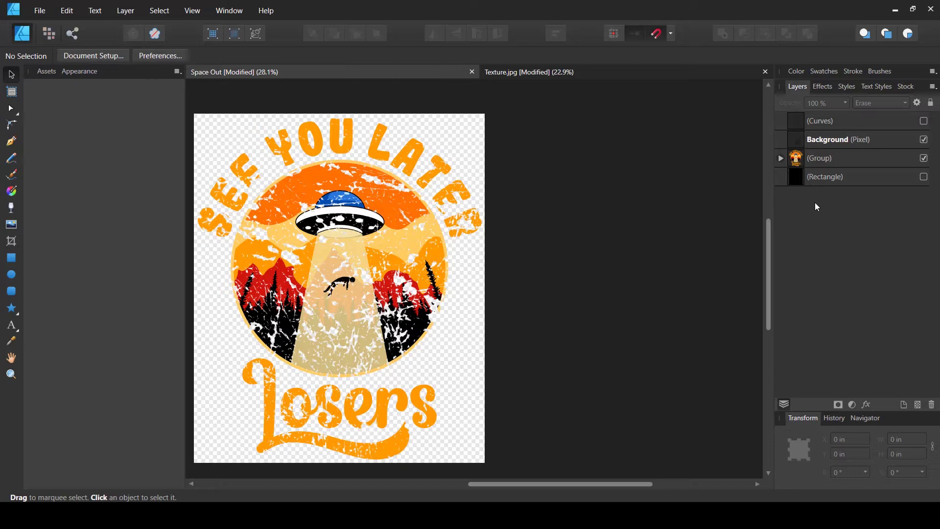
Toggle the black background rectangle's visibility to compare how the Erase texture affects it, leaving it shown
left_click(924, 177)
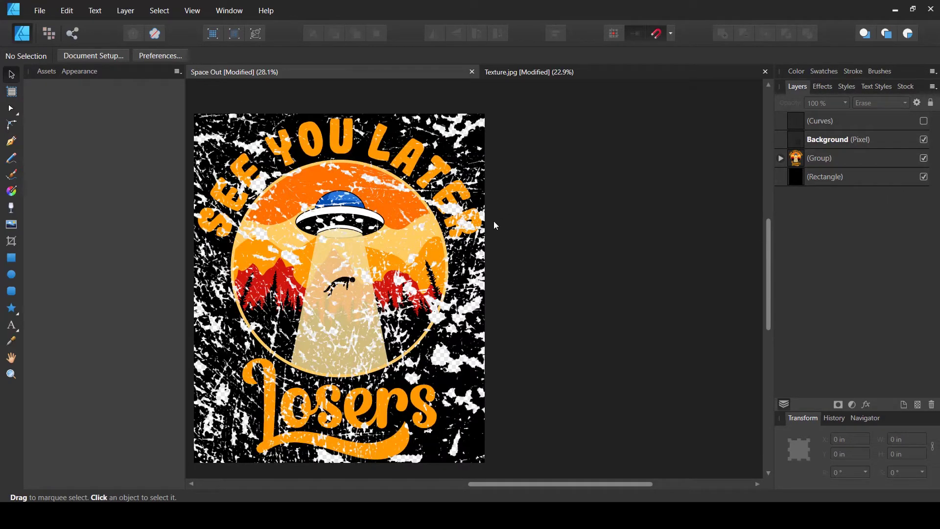
left_click(849, 142)
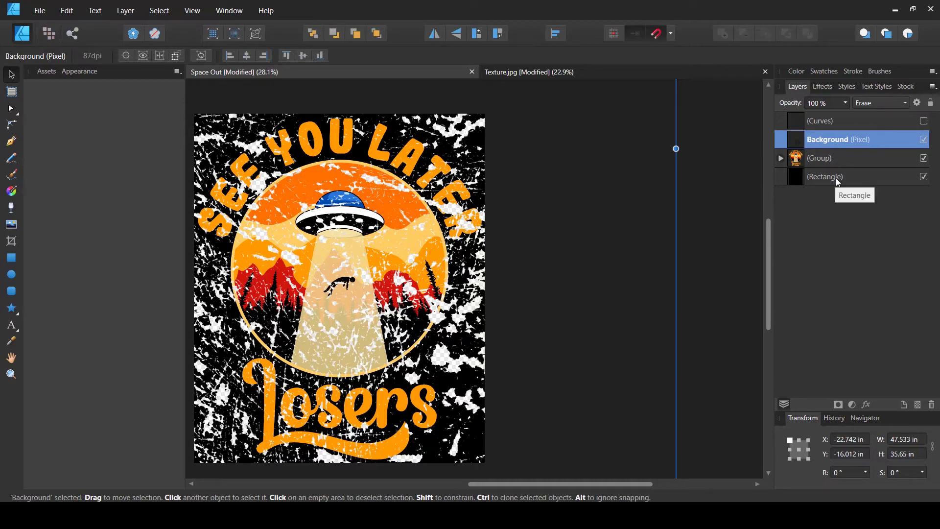
left_click(924, 177)
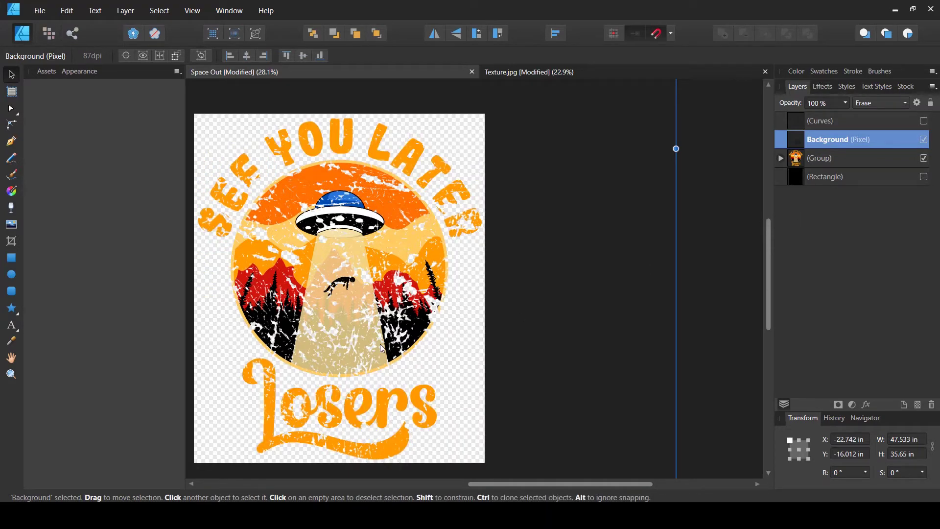
left_click(924, 178)
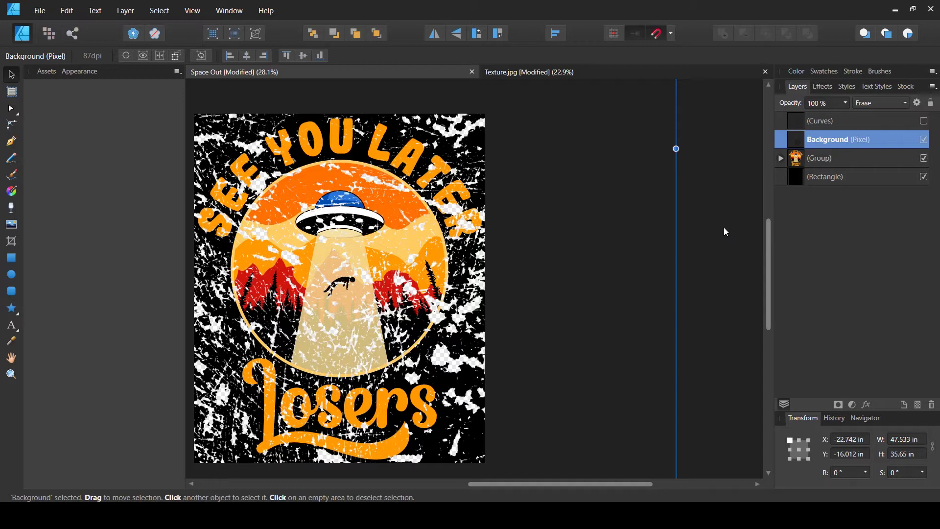
Show the scratch curves instead of the texture layer and set the curves' blend mode to Erase
left_click(924, 121)
left_click(924, 139)
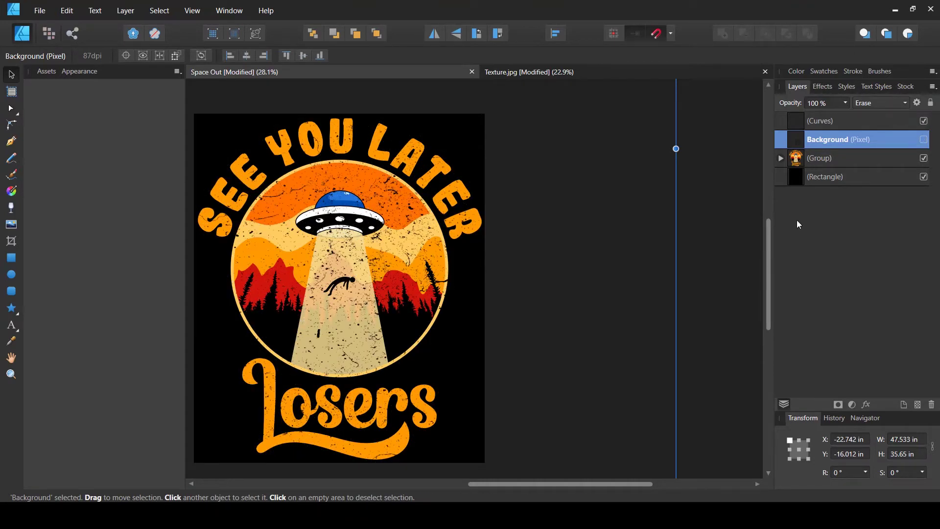
left_click(854, 122)
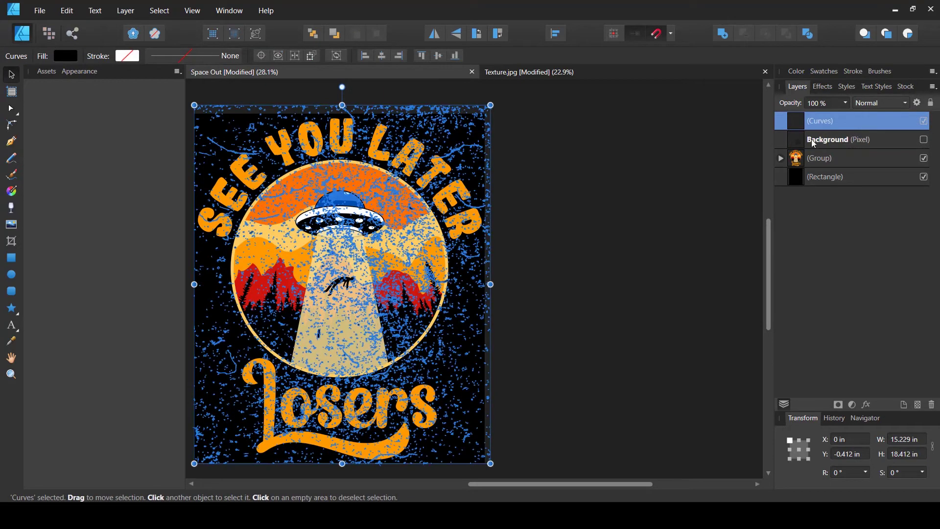
left_click(898, 104)
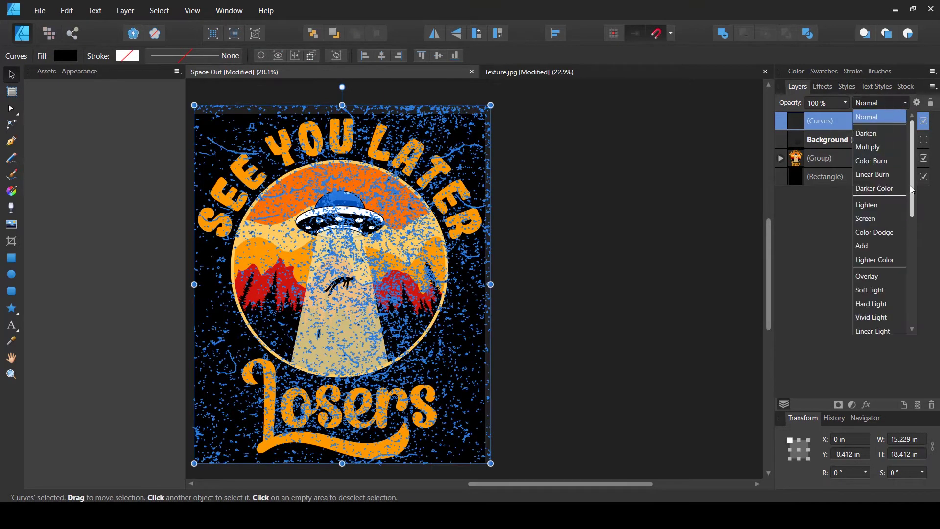
scroll(881, 220, "down", 5)
left_click(863, 320)
left_click(632, 319)
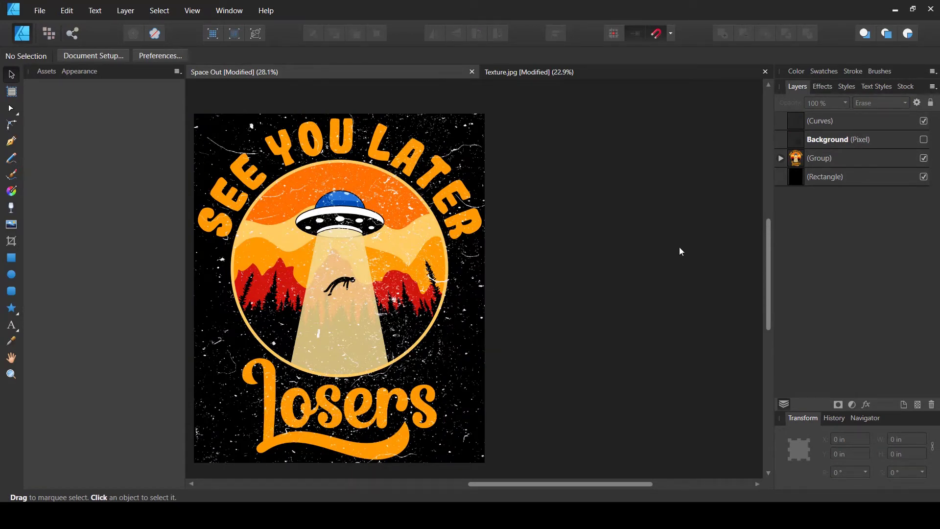
Hide the black background rectangle to check the scratch curves' cut-outs on a transparent background
left_click(869, 120)
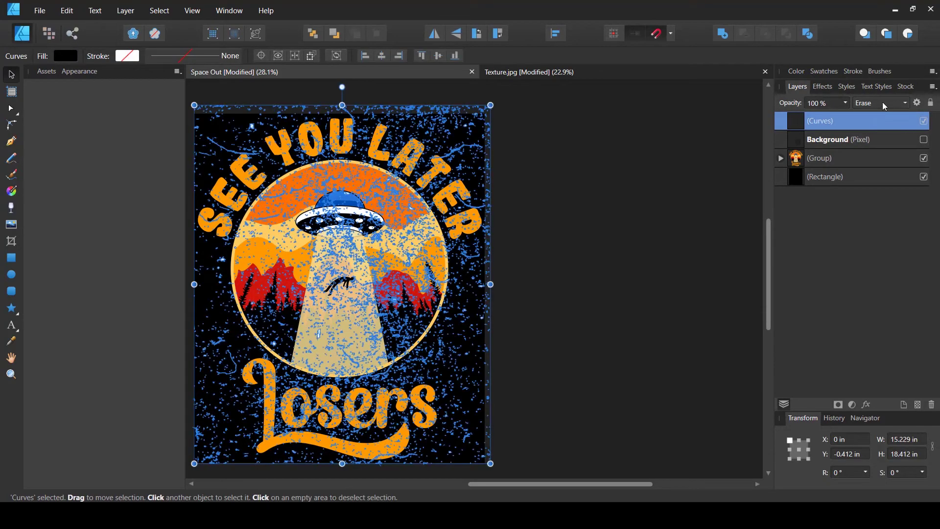
left_click(702, 204)
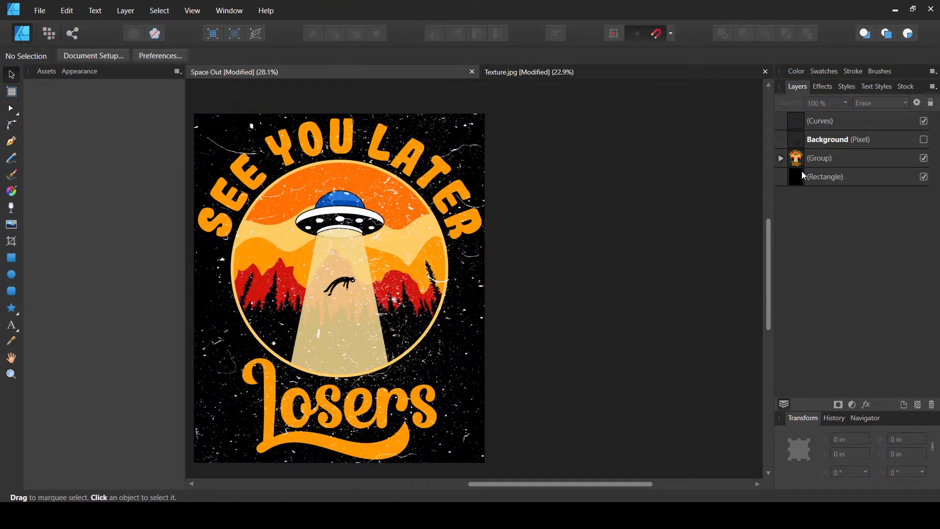
left_click(923, 176)
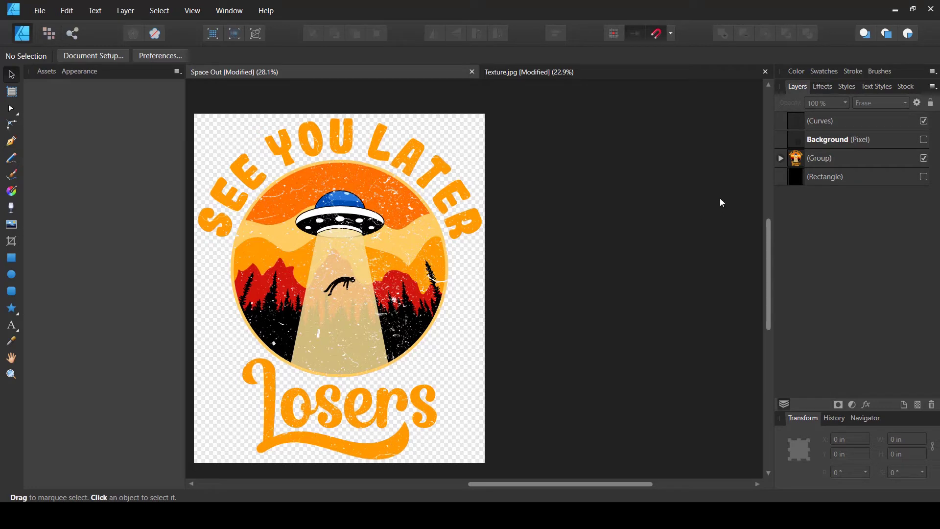
left_click(851, 178)
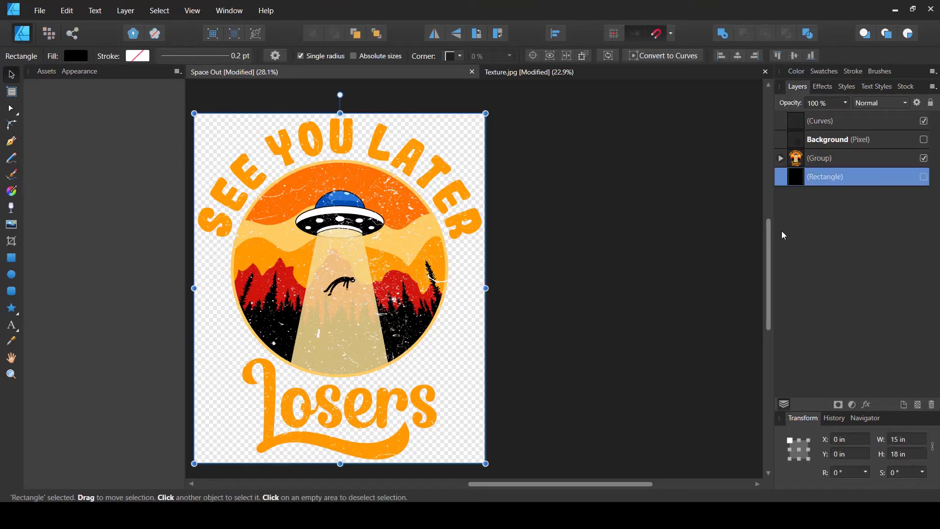
left_click(634, 284)
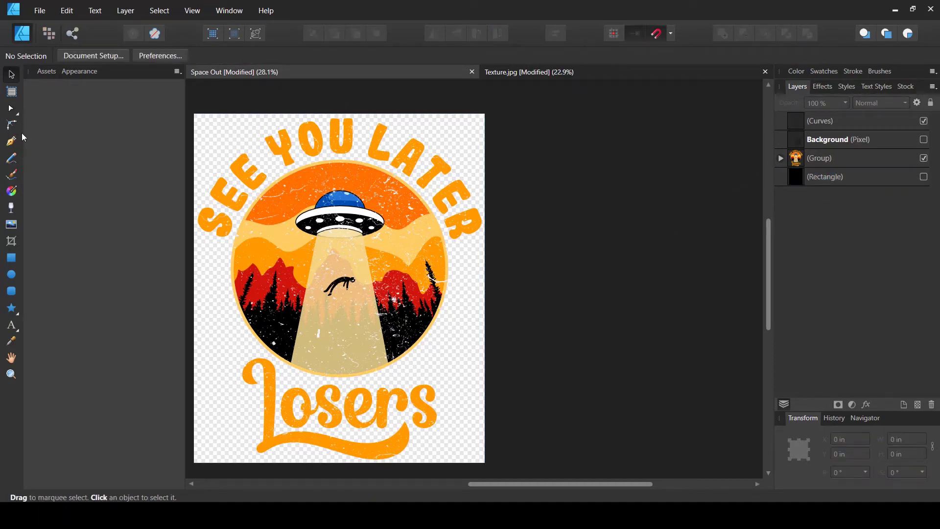
Draw a black circle about 11.04 in wide behind the artwork group, aligned with the round scene
left_click(12, 274)
mouse_move(245, 179)
left_mouse_down()
mouse_move(306, 211)
mouse_move(444, 352)
mouse_move(447, 380)
mouse_move(436, 372)
mouse_move(451, 380)
left_mouse_up()
left_click_drag(850, 125, 792, 203)
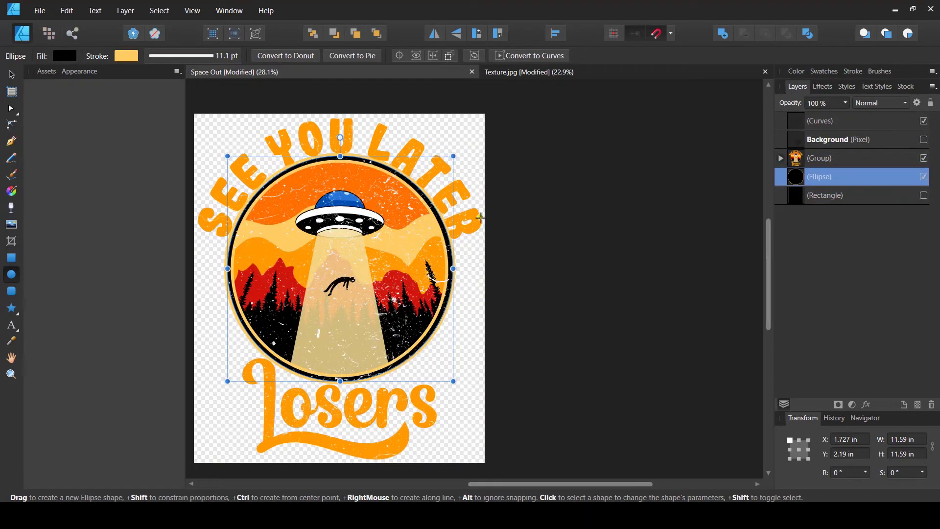
left_click_drag(451, 155, 448, 161)
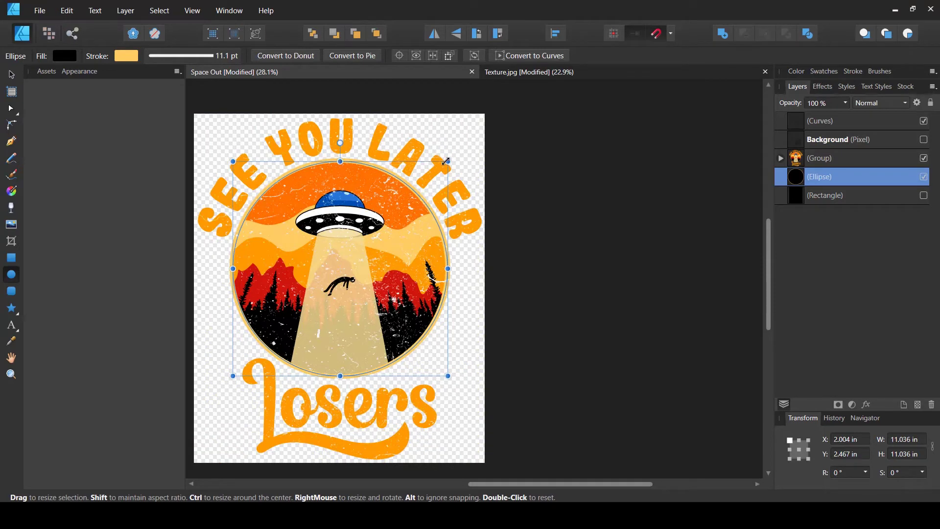
Remove the black circle's outline and clear the selection
left_click(126, 55)
left_click(213, 78)
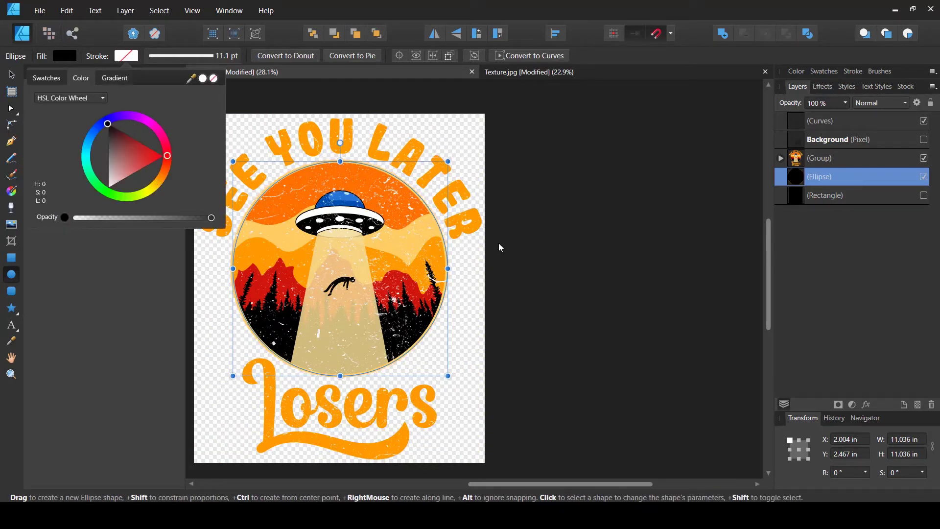
left_click(800, 177)
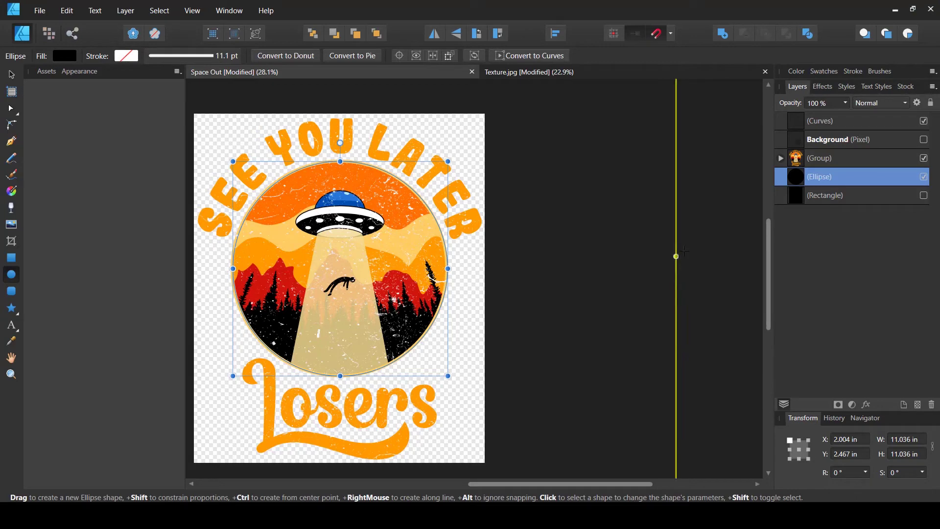
left_click(852, 122)
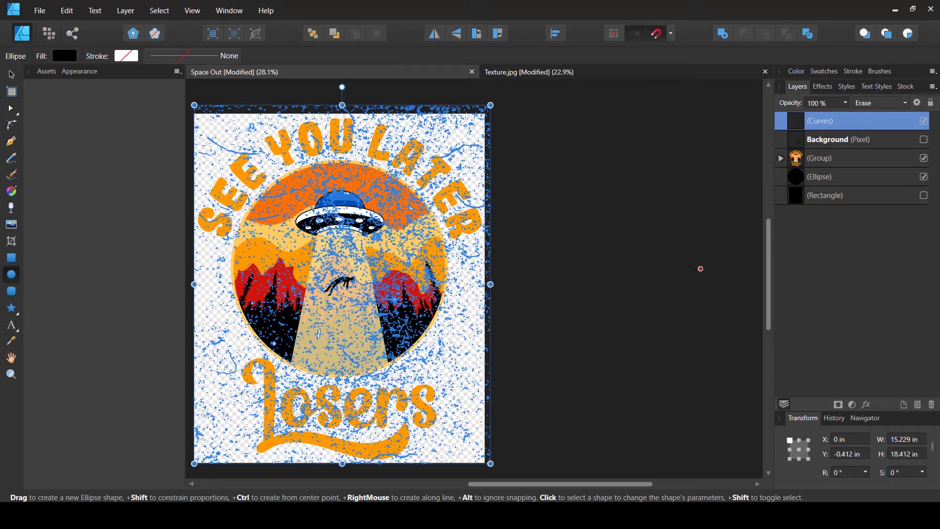
key("ctrl+d")
key("v")
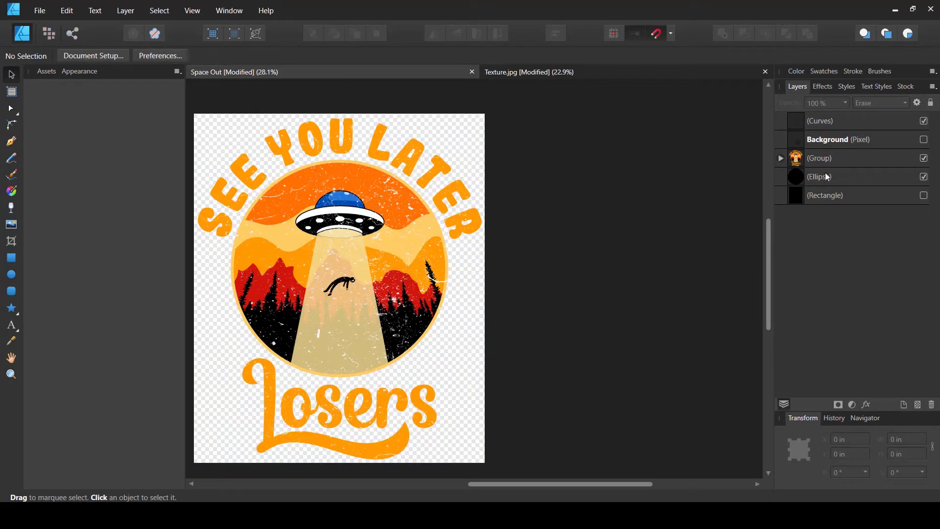
left_click_drag(798, 172, 807, 175)
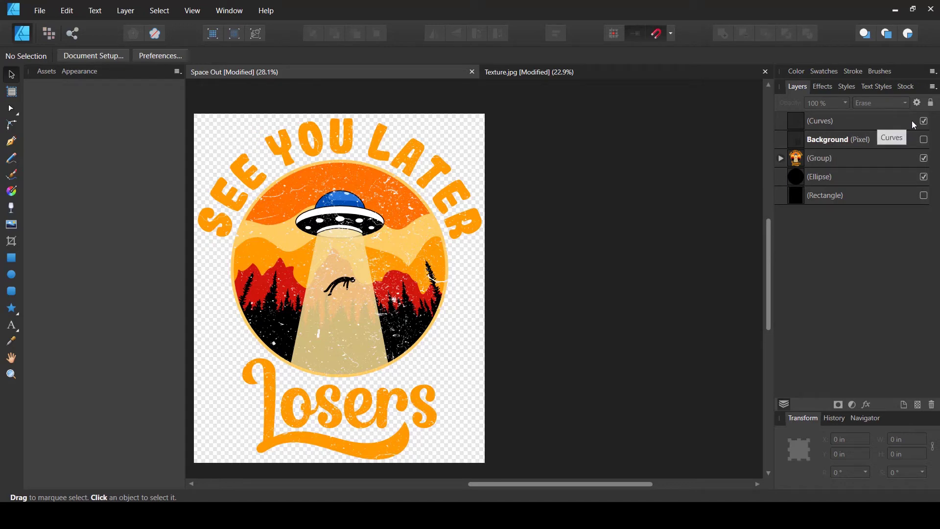
Set the scratch curves' blend mode back to Normal and move them directly above the artwork group
left_click(882, 118)
left_click(875, 104)
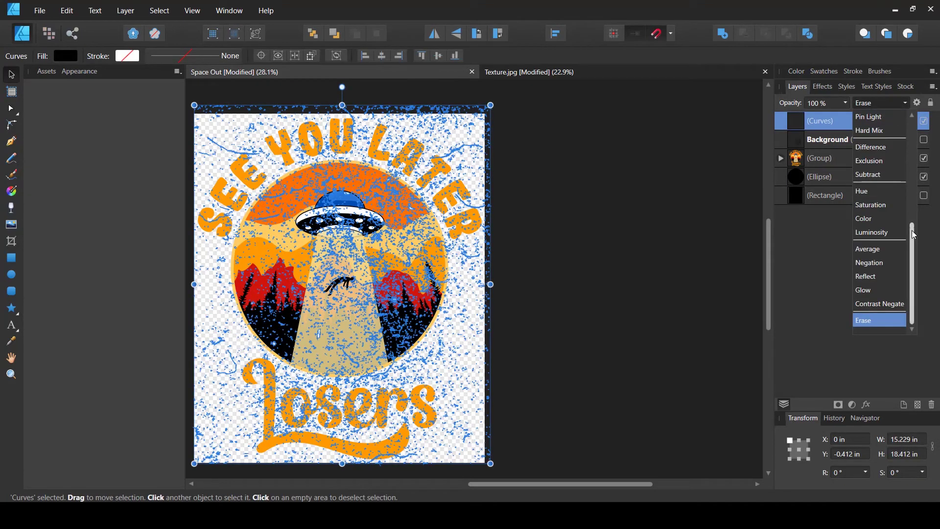
left_click_drag(915, 231, 914, 128)
left_click(881, 119)
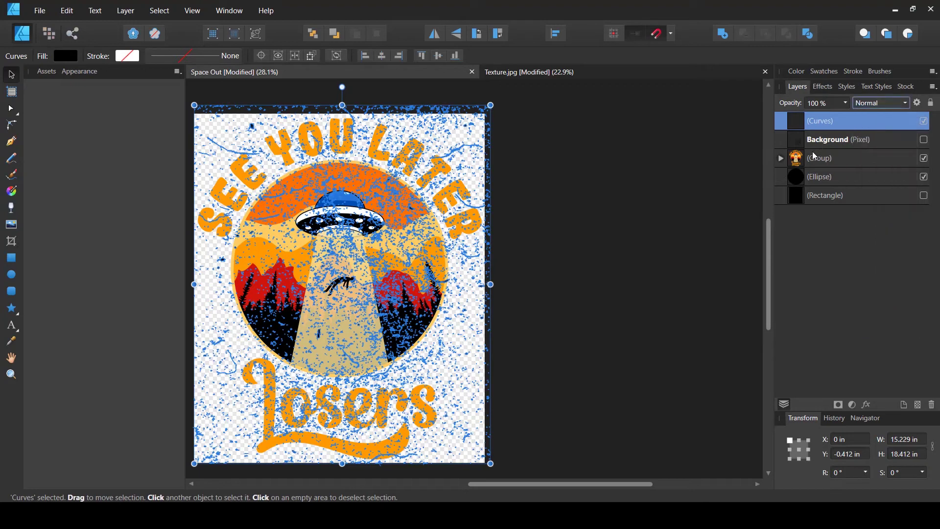
left_click_drag(860, 124, 828, 157)
key("ctrl+z")
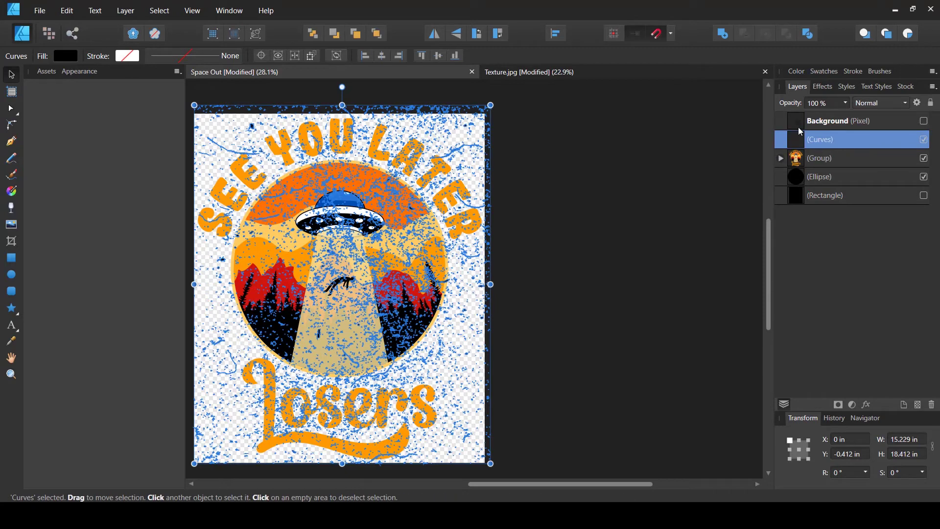
Mask the scratch curves to the artwork group below and select the mask curves inside the expanded group
right_click(877, 142)
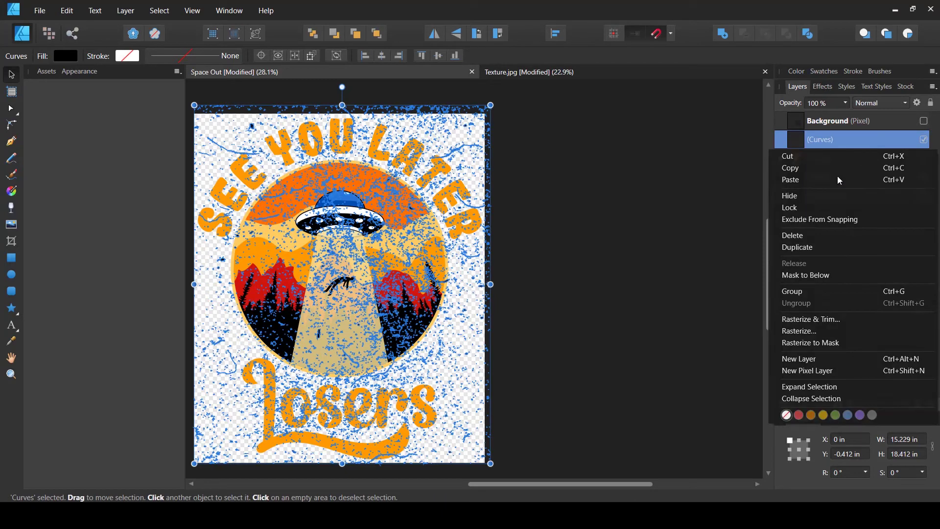
left_click(824, 275)
left_click(781, 140)
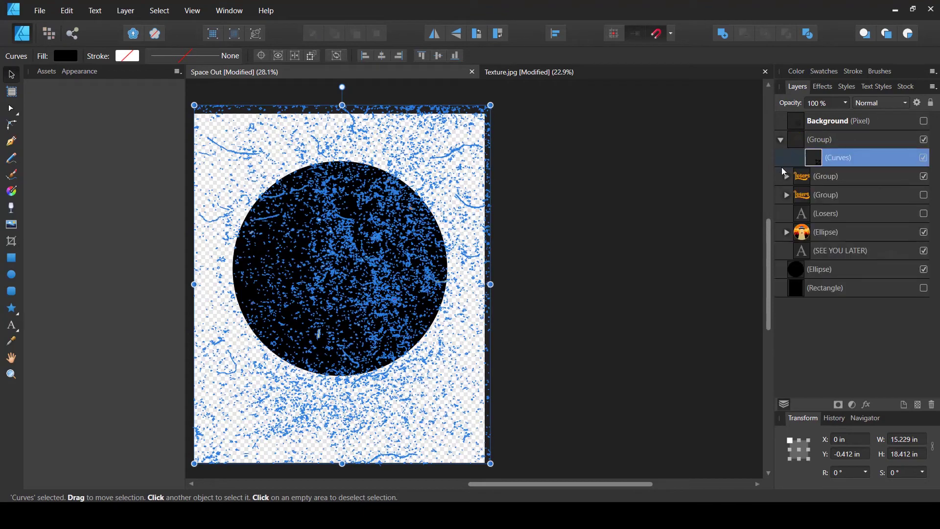
left_click(815, 163)
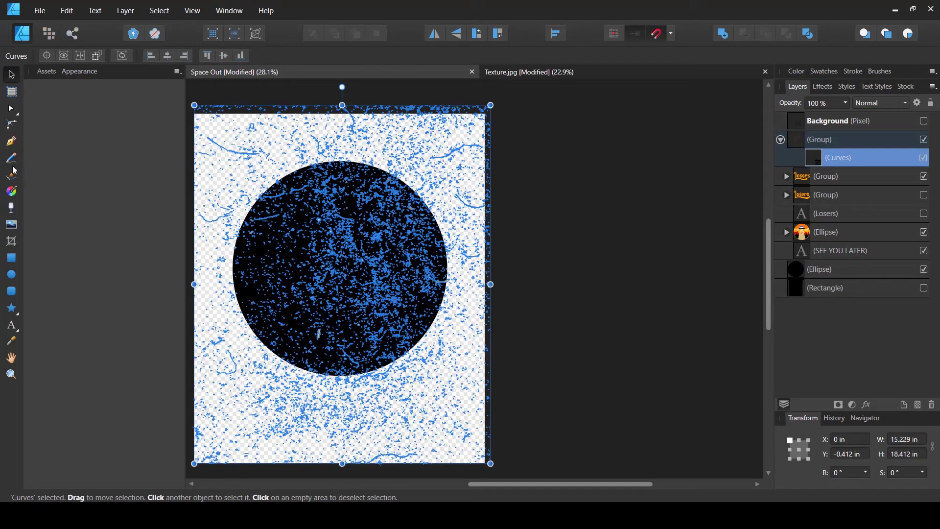
Invert the scratch mask by adding a closed four-corner Pen outline around the whole artboard to the curves object, and deselect it
left_click(11, 141)
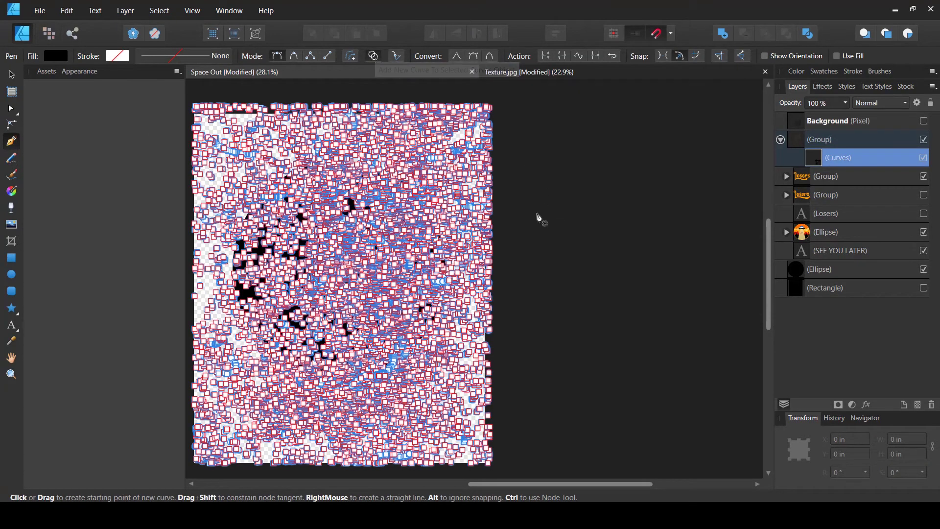
left_click_drag(541, 218, 652, 208)
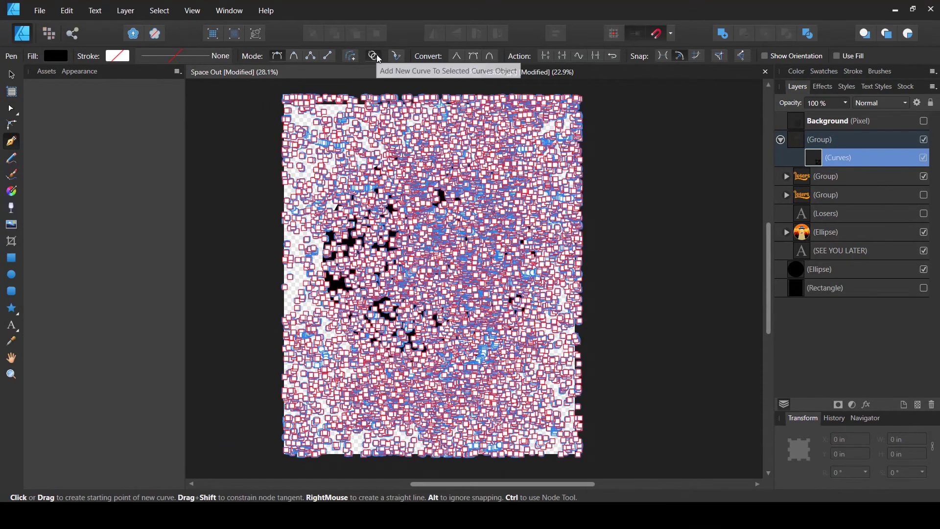
left_click(375, 56)
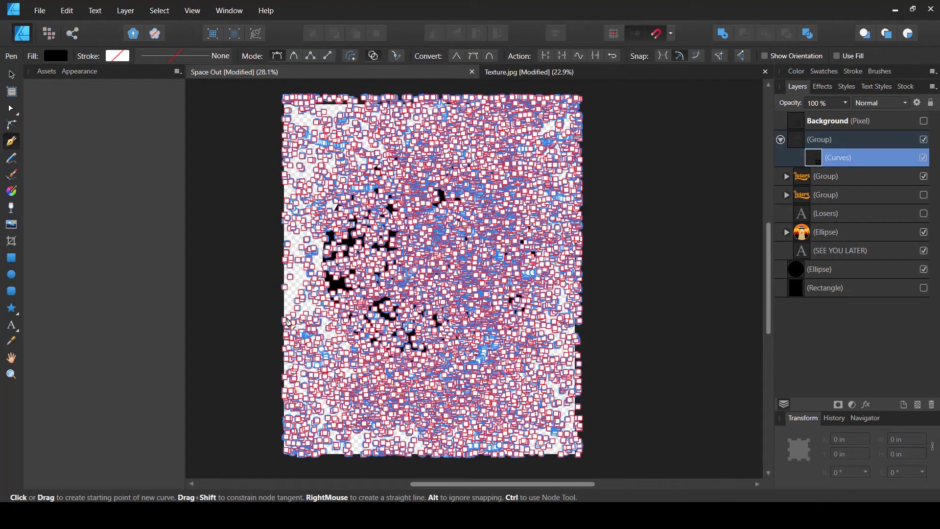
left_click(270, 470)
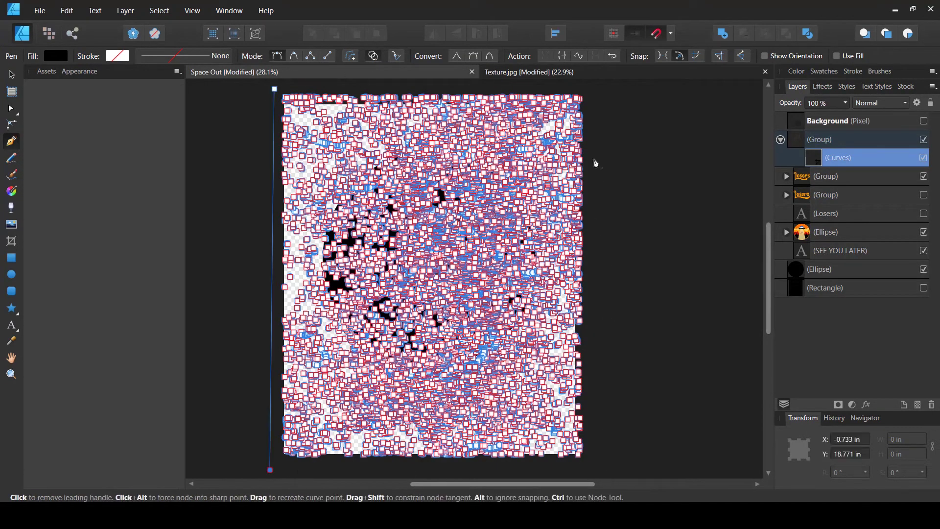
left_click(598, 85)
left_click(275, 89)
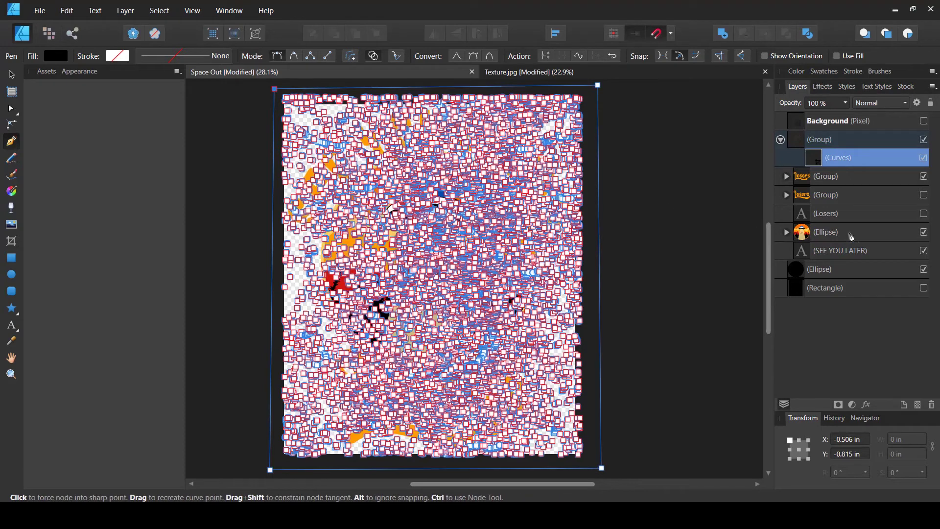
key("v")
left_click(783, 141)
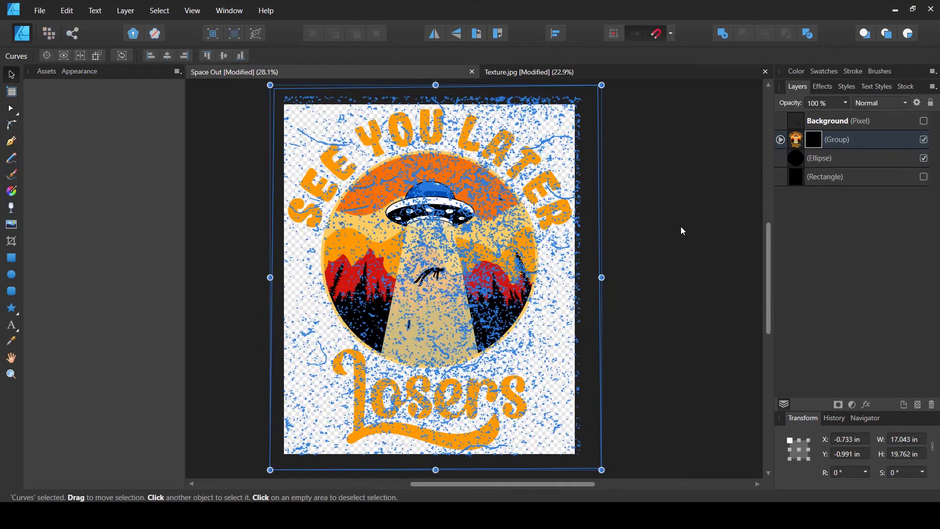
left_click(681, 229)
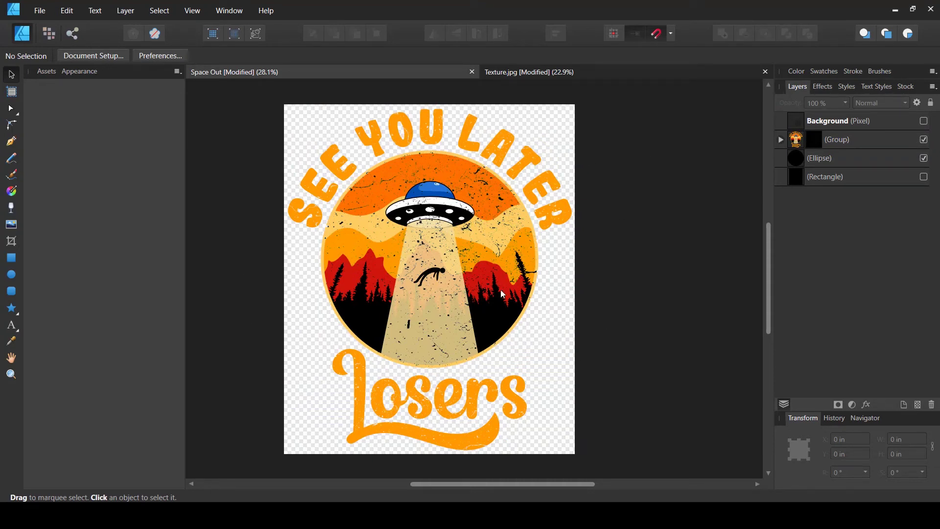
Show the background rectangle and fill it with blue (H 249, S 100, L 50) to check the cut-outs against a color
left_click(885, 177)
left_click(924, 177)
double_click(876, 179)
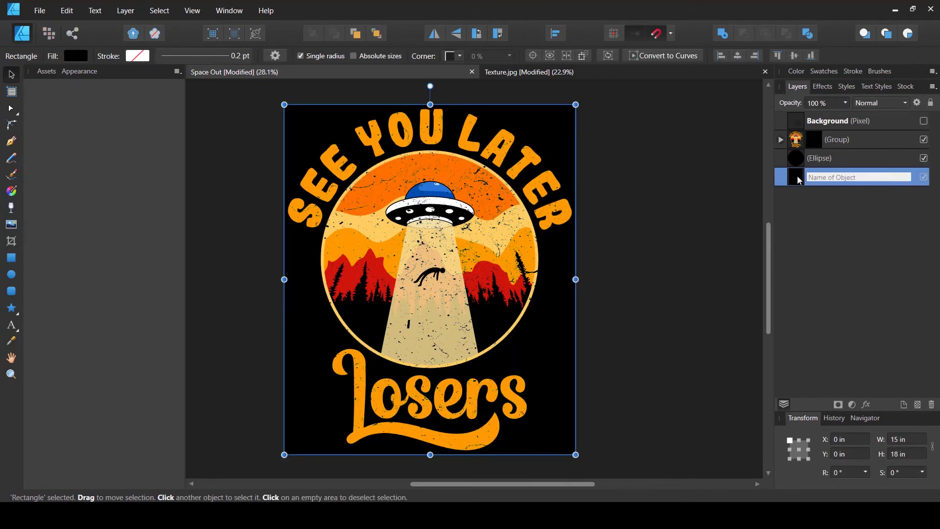
left_click(797, 185)
left_click(76, 56)
left_click_drag(93, 127, 90, 118)
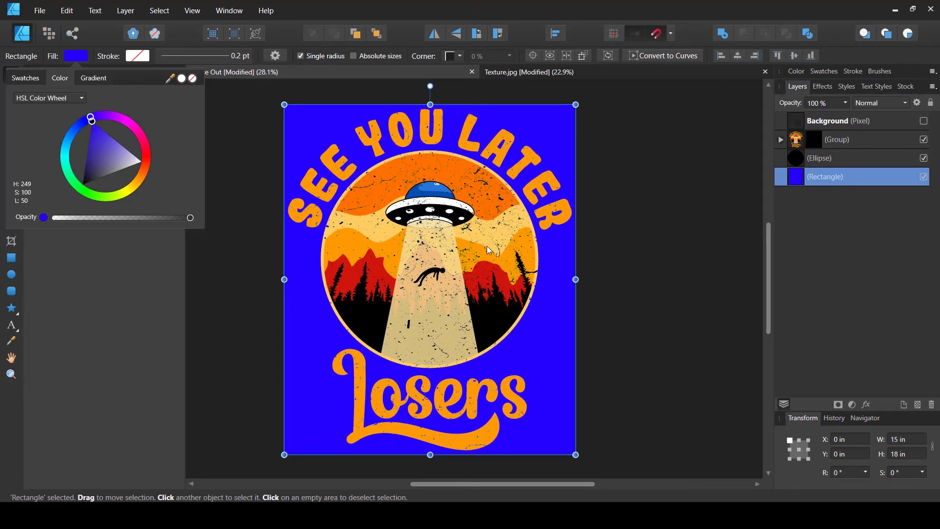
left_click(722, 242)
left_click(809, 179)
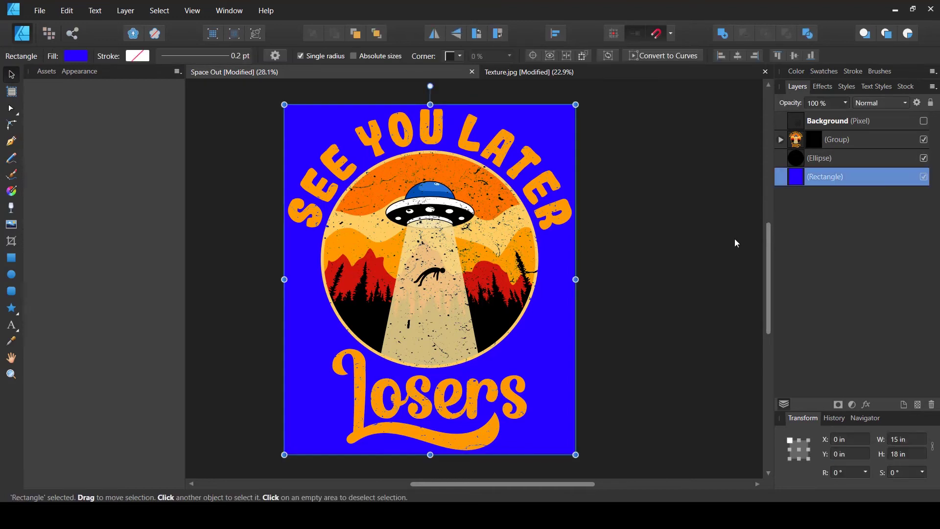
left_click(697, 251)
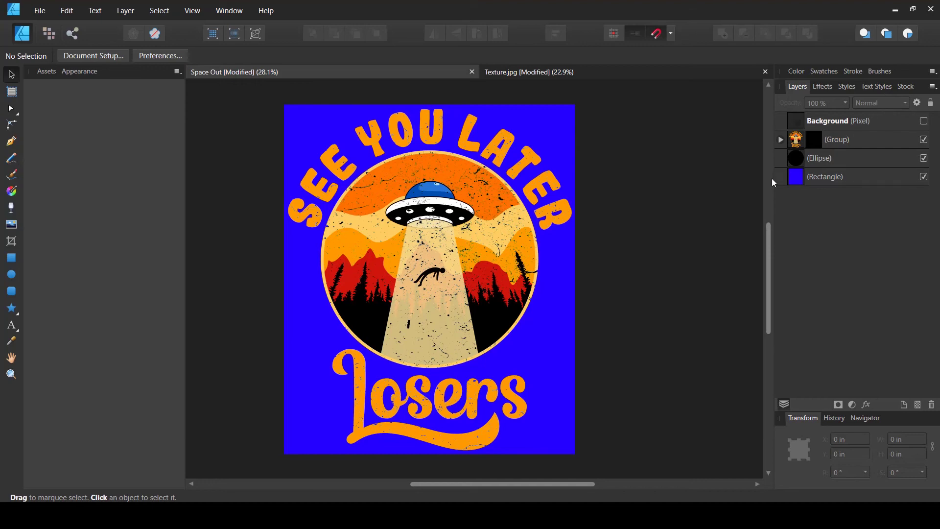
Undo the background rectangle's blue fill and its visibility change
key("ctrl+z")
key("ctrl+z")
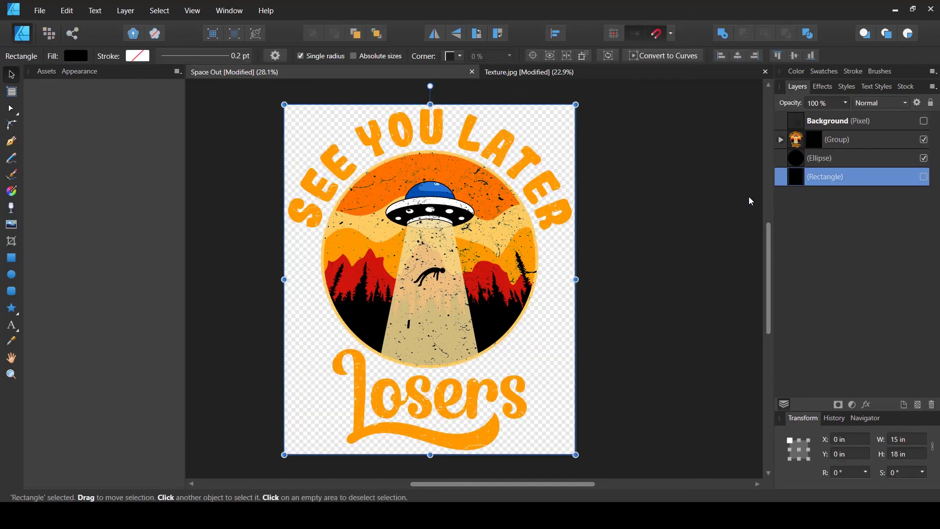
key("ctrl+z")
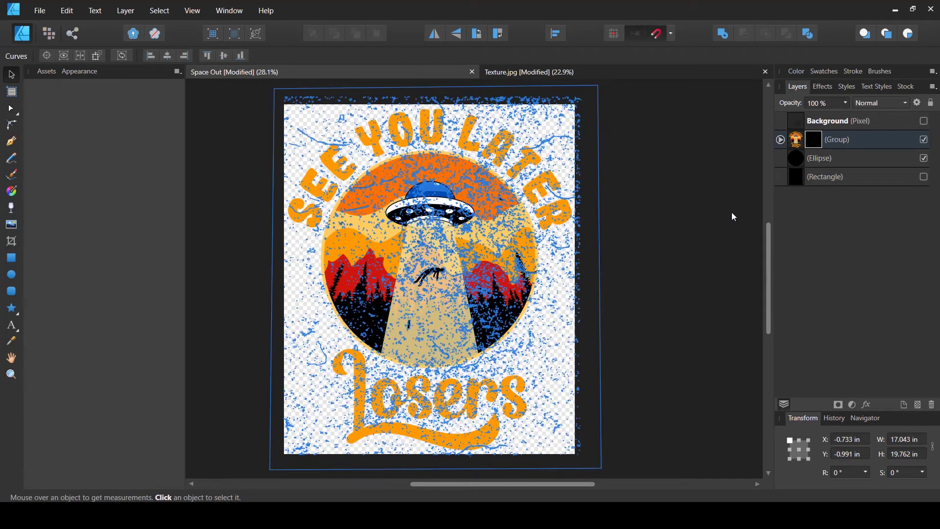
Undo the mask's outer Pen outline point by point to review how it inverts the mask, and redo it
key("ctrl+z")
key("ctrl+z")
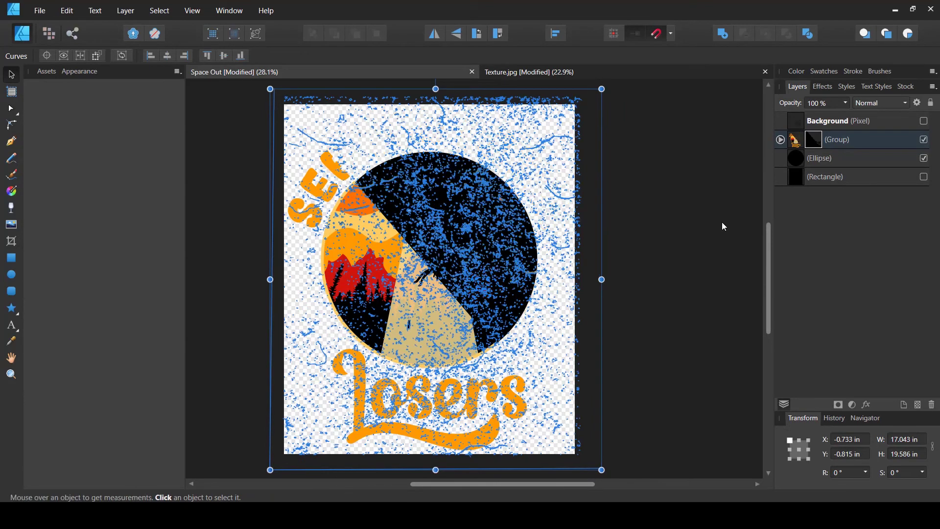
key("ctrl+z")
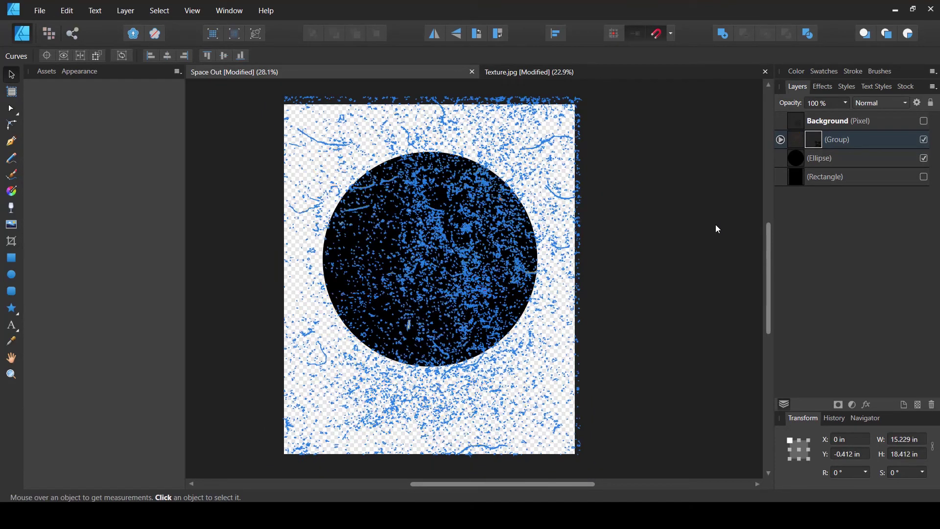
key("ctrl+shift+z")
key("ctrl+shift+z")
key("ctrl+shift+z")
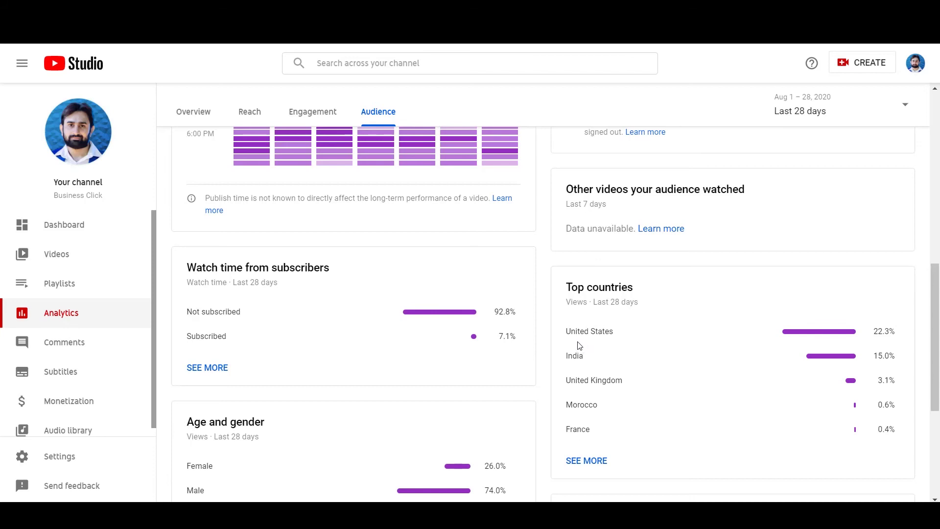
Switch to YouTube Studio and view the channel's Monetization page
left_click(82, 402)
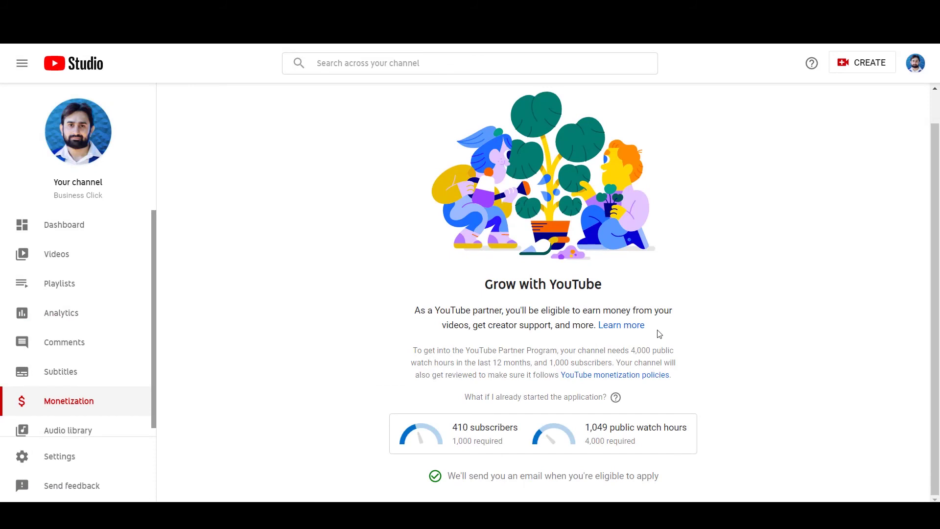